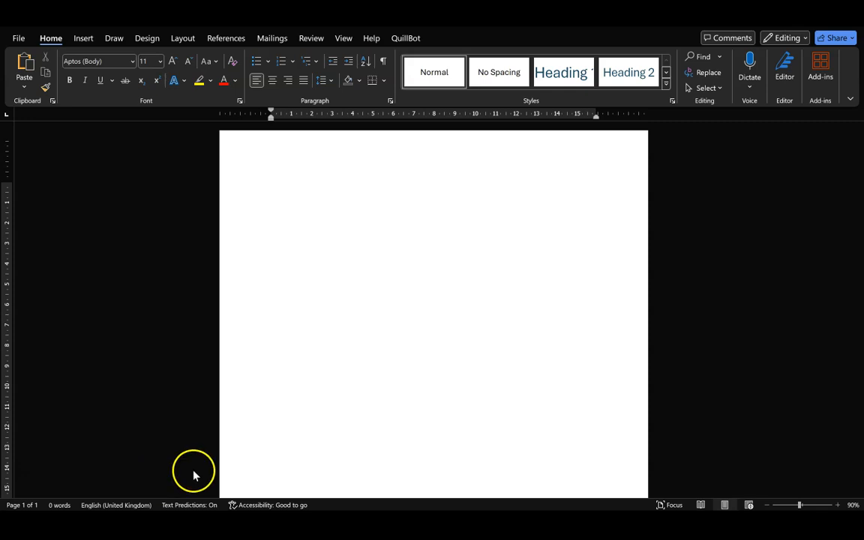
Type 'I am writing something (' at the start of the page and zoom in.
{"action": "left_click", "coordinate": [366, 176]}
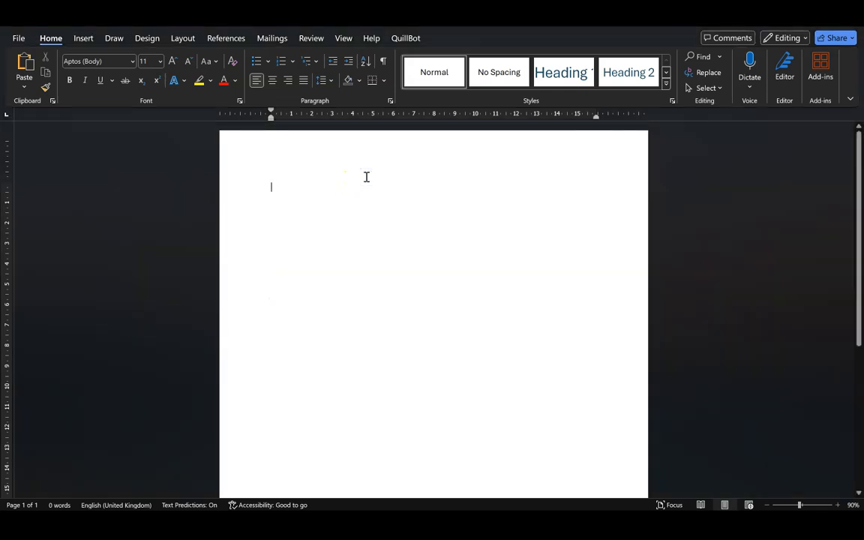
{"action": "type", "text": "I"}
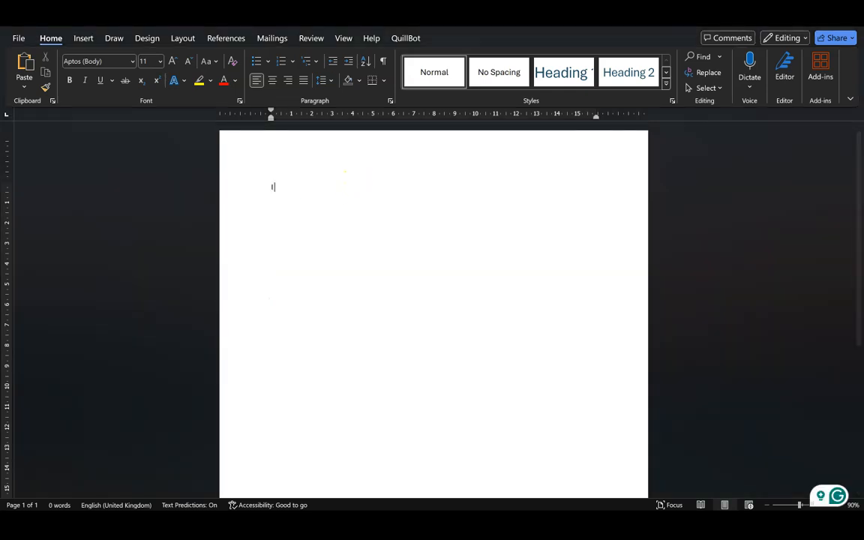
{"action": "type", "text": " am writing s"}
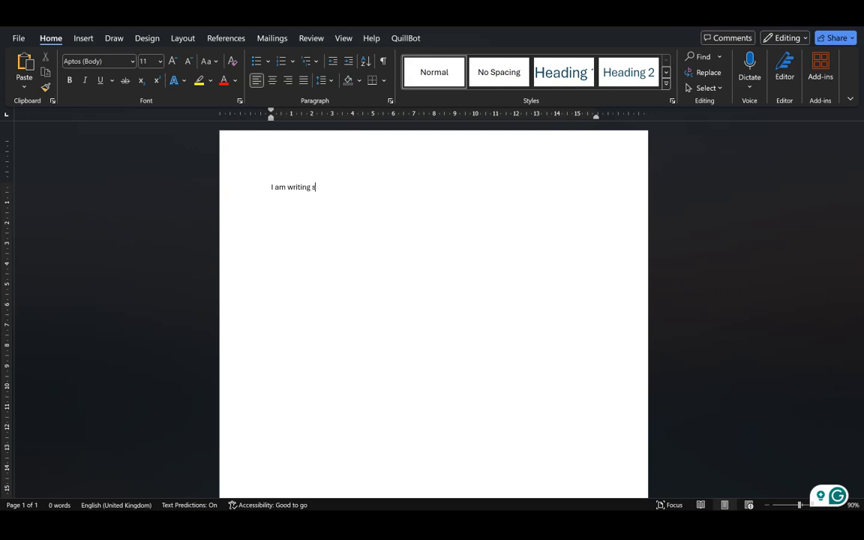
{"action": "type", "text": "omething ("}
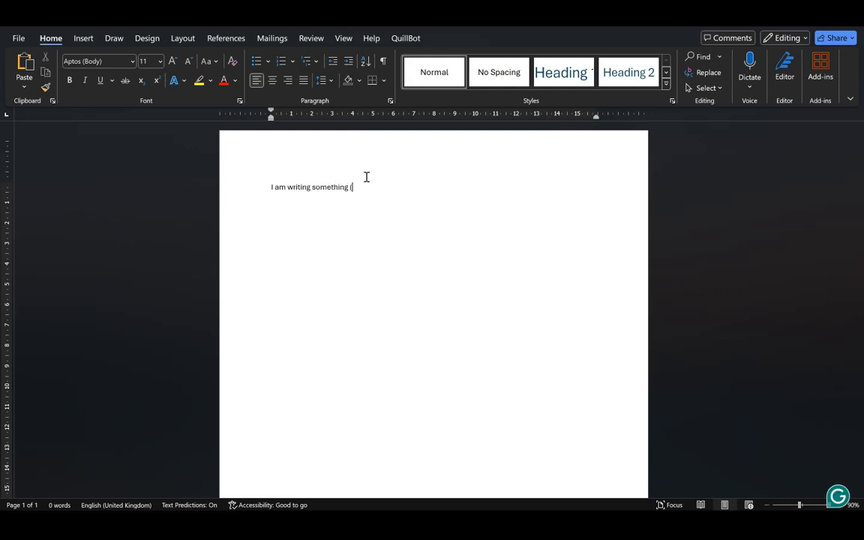
{"action": "scroll", "coordinate": [367, 177], "scroll_direction": "up", "scroll_amount": 5, "text": "ctrl"}
{"action": "left_click", "coordinate": [378, 208]}
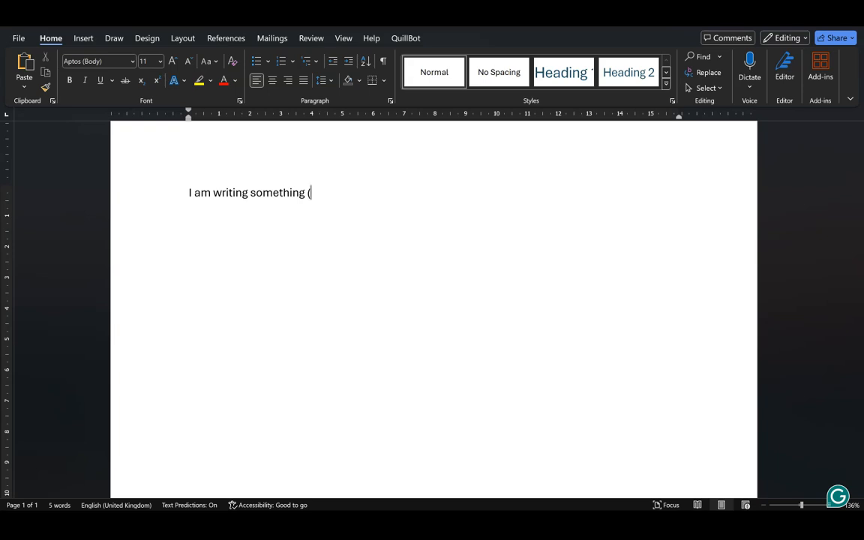
Start a new citation source via References > Insert Citation > Add New Source.
{"action": "left_click", "coordinate": [229, 38]}
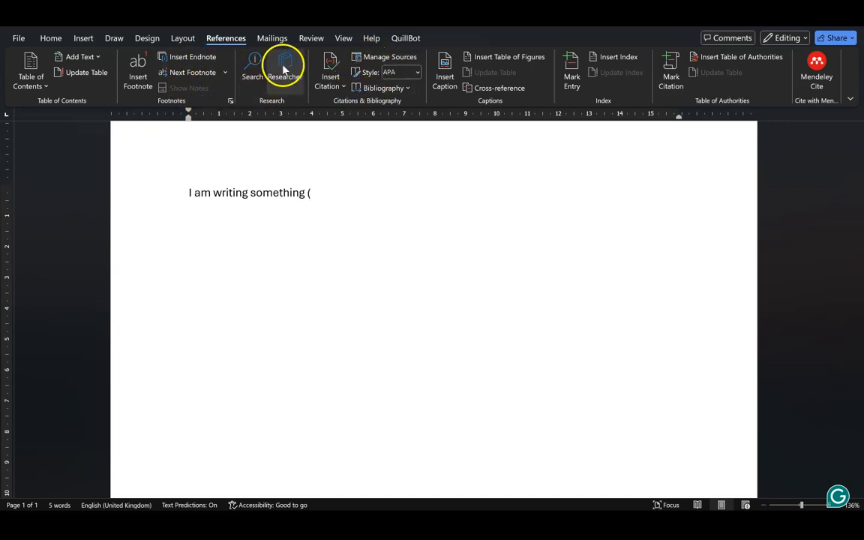
{"action": "left_click", "coordinate": [339, 77]}
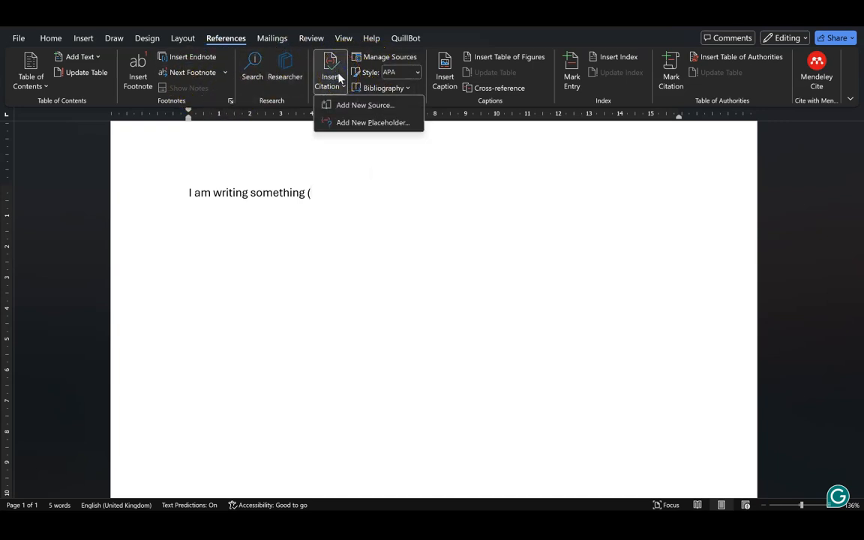
{"action": "left_click", "coordinate": [357, 105]}
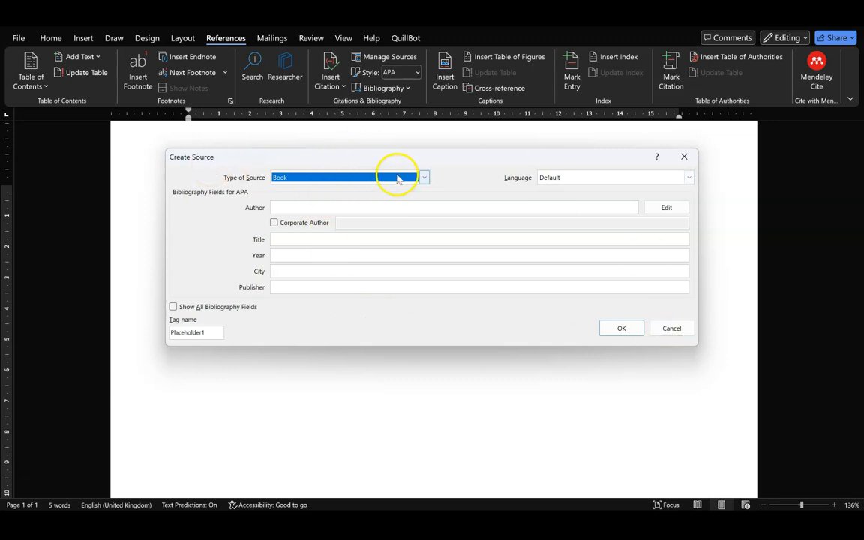
Change the new source's type from Book to Journal Article.
{"action": "left_click", "coordinate": [344, 178]}
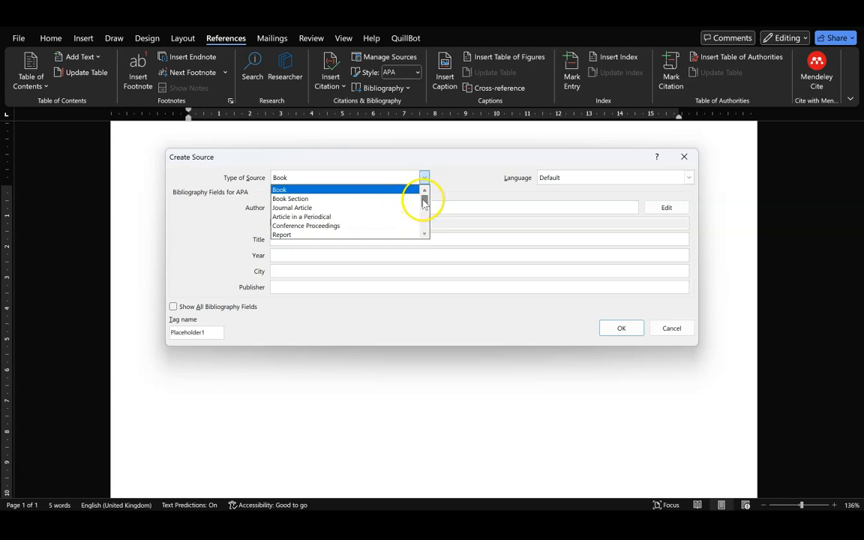
{"action": "mouse_move", "coordinate": [422, 199]}
{"action": "left_mouse_down"}
{"action": "mouse_move", "coordinate": [423, 226]}
{"action": "mouse_move", "coordinate": [425, 191]}
{"action": "left_mouse_up"}
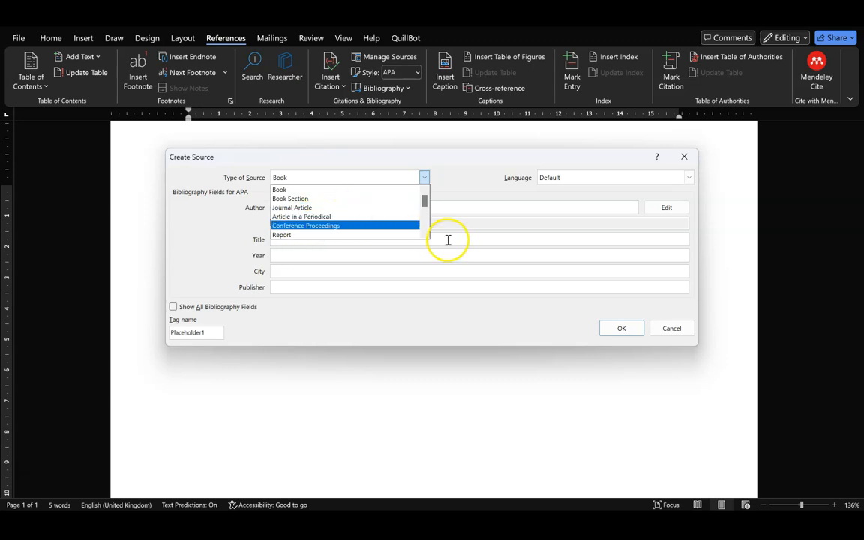
{"action": "left_click", "coordinate": [423, 227]}
{"action": "left_click_drag", "start_coordinate": [422, 228], "coordinate": [431, 187]}
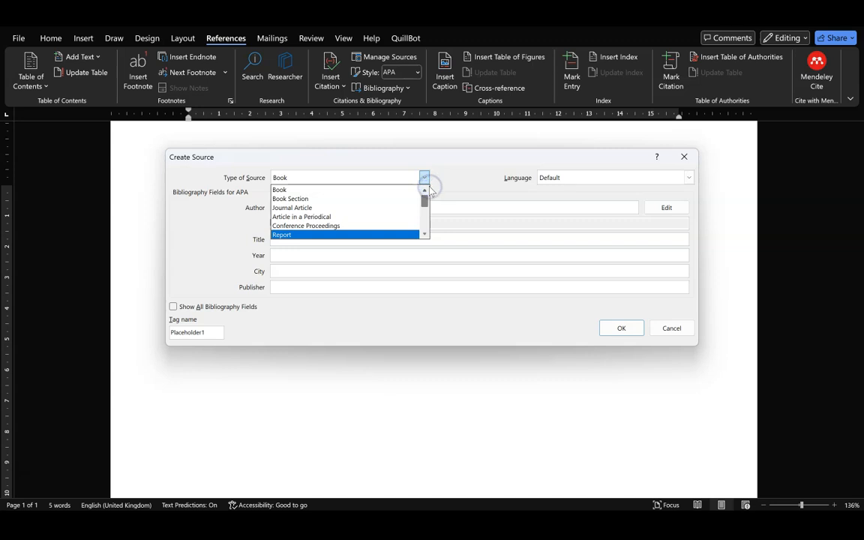
{"action": "left_click", "coordinate": [344, 210]}
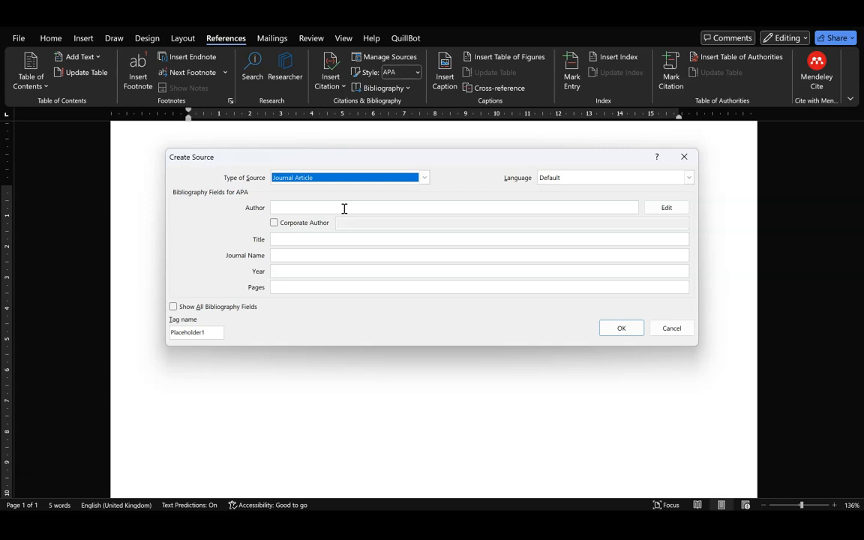
{"action": "left_click", "coordinate": [691, 178]}
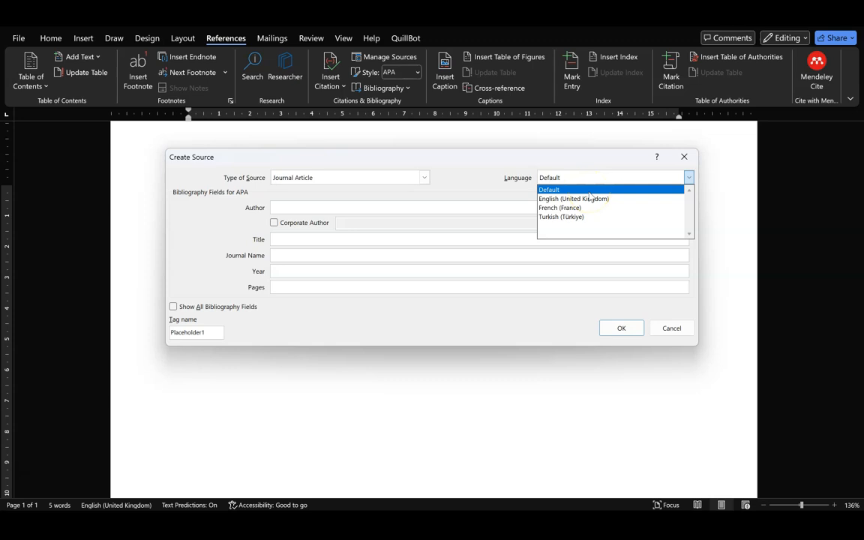
Choose English (United Kingdom) as the Journal Article source's language.
{"action": "left_click", "coordinate": [591, 199]}
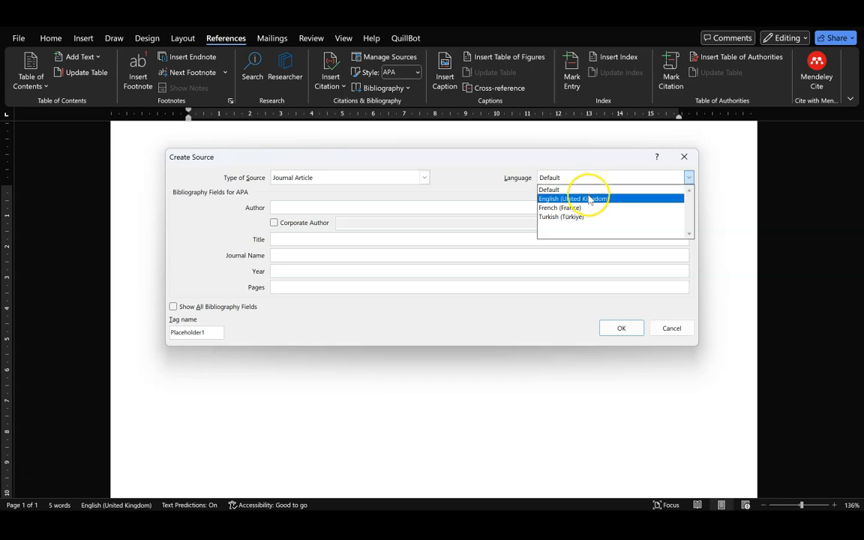
{"action": "left_click", "coordinate": [589, 197]}
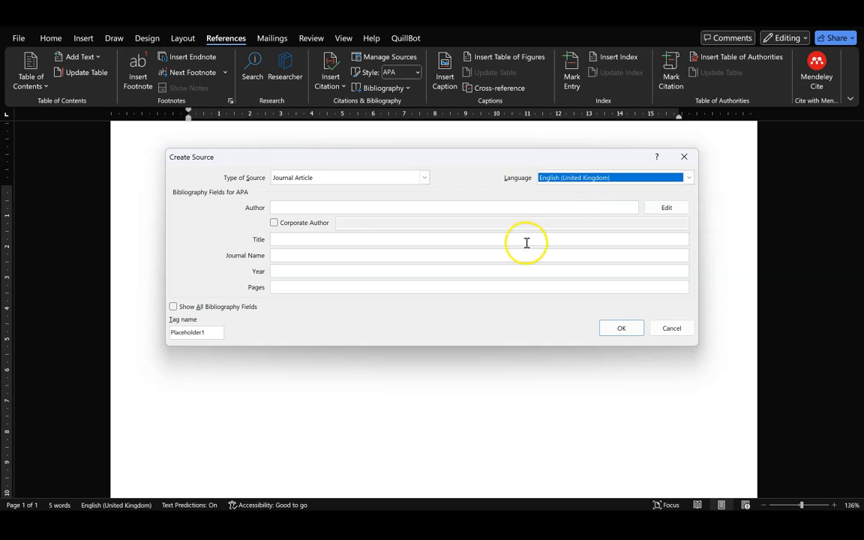
{"action": "left_click", "coordinate": [606, 178]}
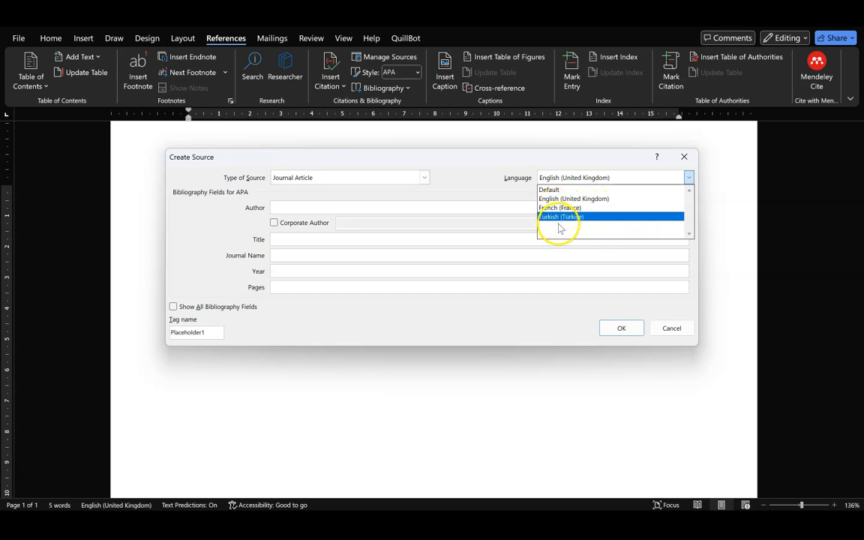
{"action": "left_click", "coordinate": [564, 199]}
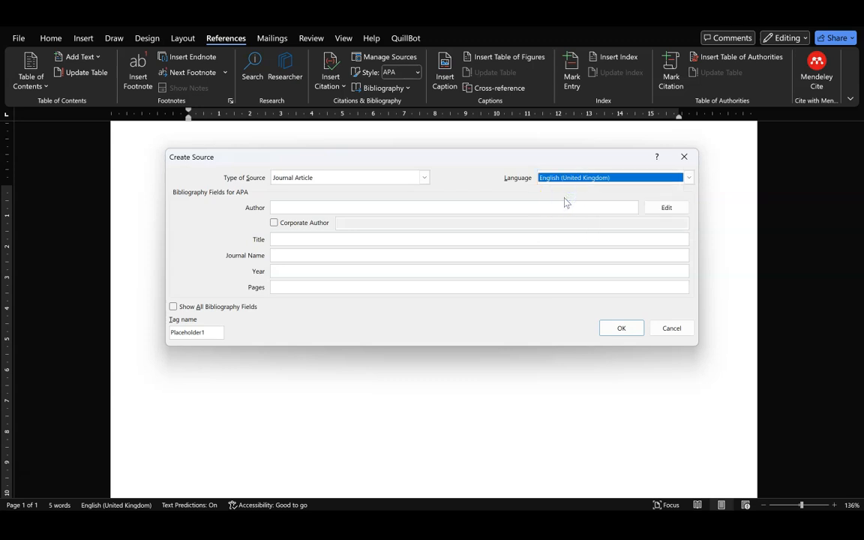
Focus the empty Author field, then bring up the open browser windows.
{"action": "left_click", "coordinate": [288, 207]}
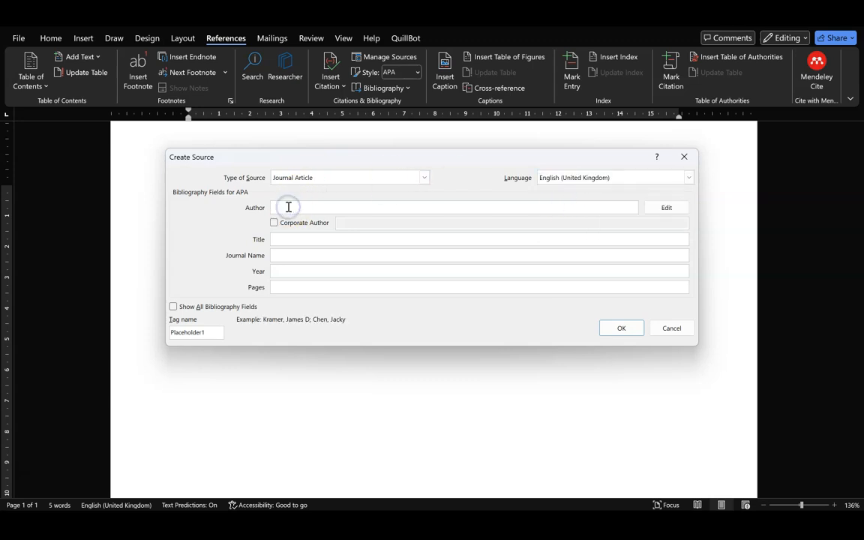
{"action": "left_click", "coordinate": [510, 253]}
{"action": "left_click", "coordinate": [289, 207]}
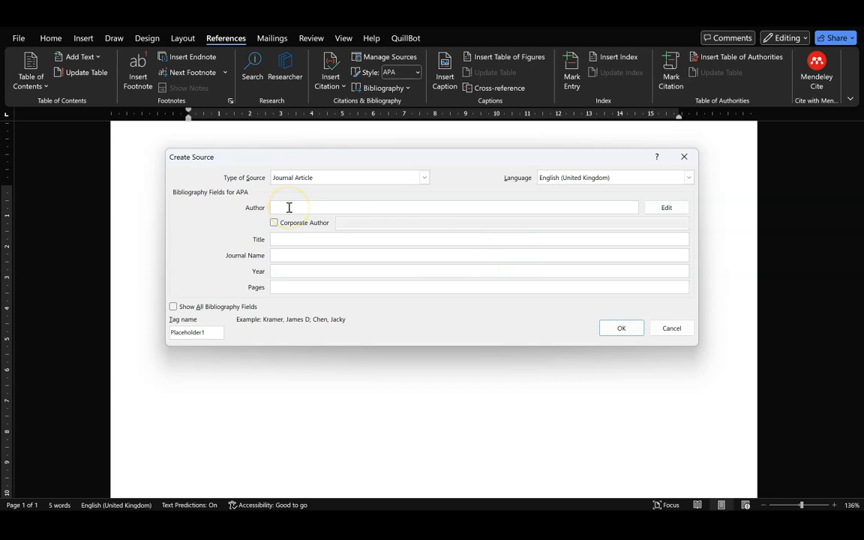
{"action": "left_click", "coordinate": [299, 237]}
{"action": "left_click", "coordinate": [538, 523]}
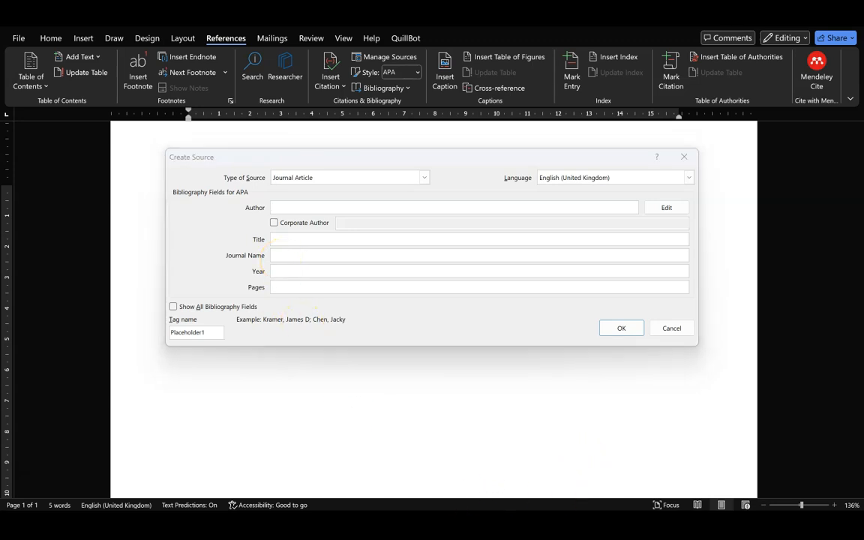
Copy the first recommended article's full title from Google Scholar.
{"action": "left_click", "coordinate": [462, 468]}
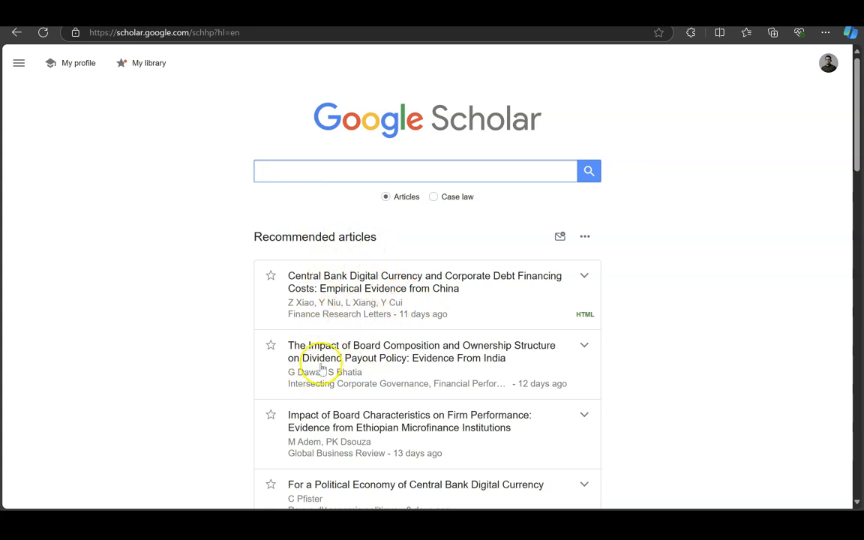
{"action": "left_click", "coordinate": [373, 279]}
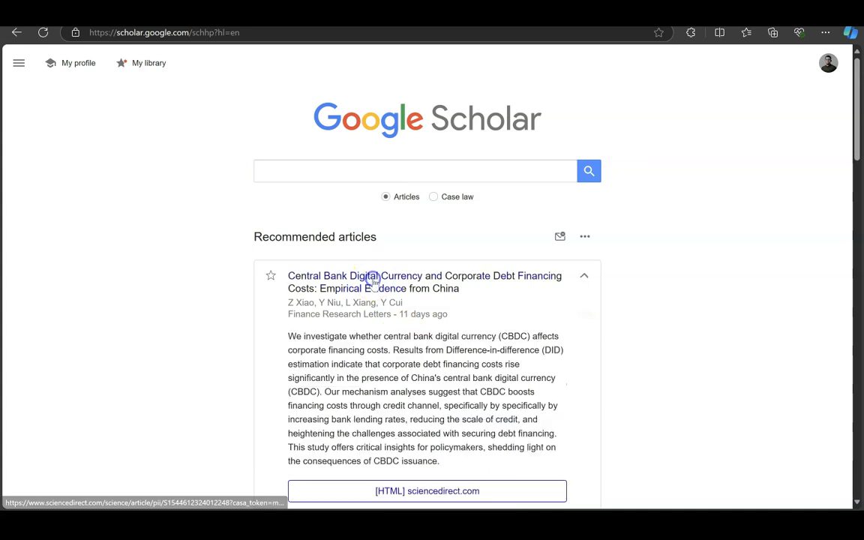
{"action": "left_click", "coordinate": [443, 289]}
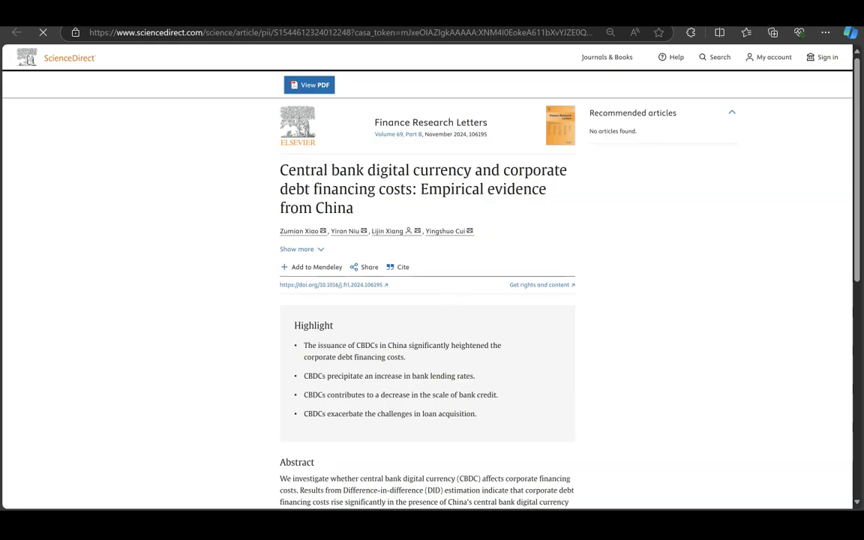
{"action": "key", "text": "alt+Left"}
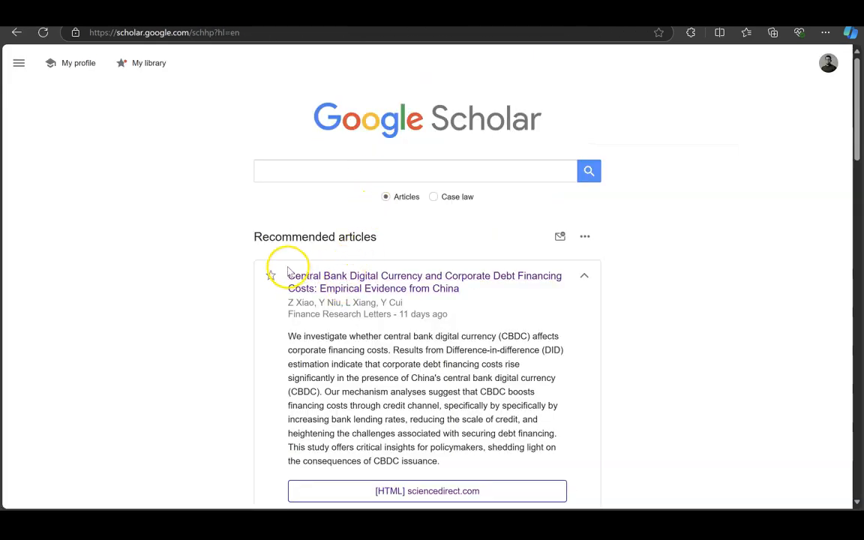
{"action": "left_click_drag", "start_coordinate": [286, 268], "coordinate": [455, 289]}
{"action": "key", "text": "ctrl+c"}
Search Scholar for the copied title and select its APA citation.
{"action": "left_click", "coordinate": [333, 171]}
{"action": "key", "text": "ctrl+v"}
{"action": "key", "text": "Return"}
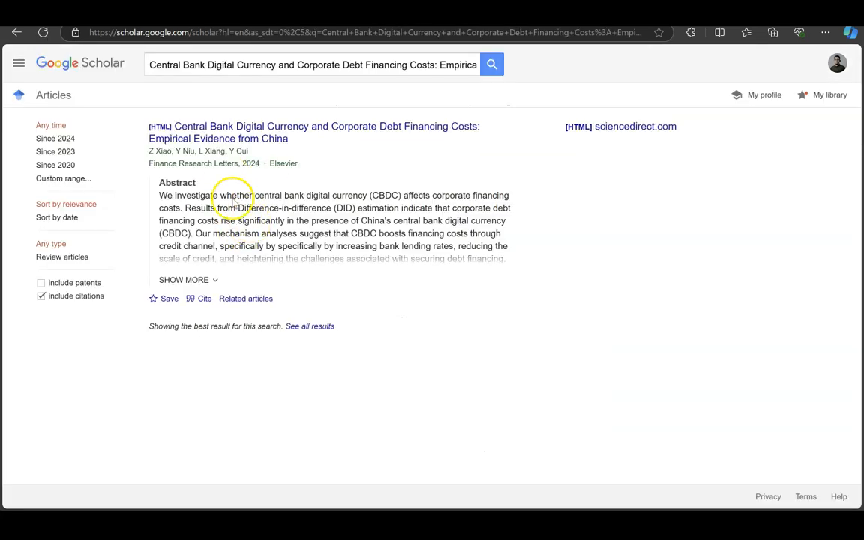
{"action": "left_click", "coordinate": [201, 304]}
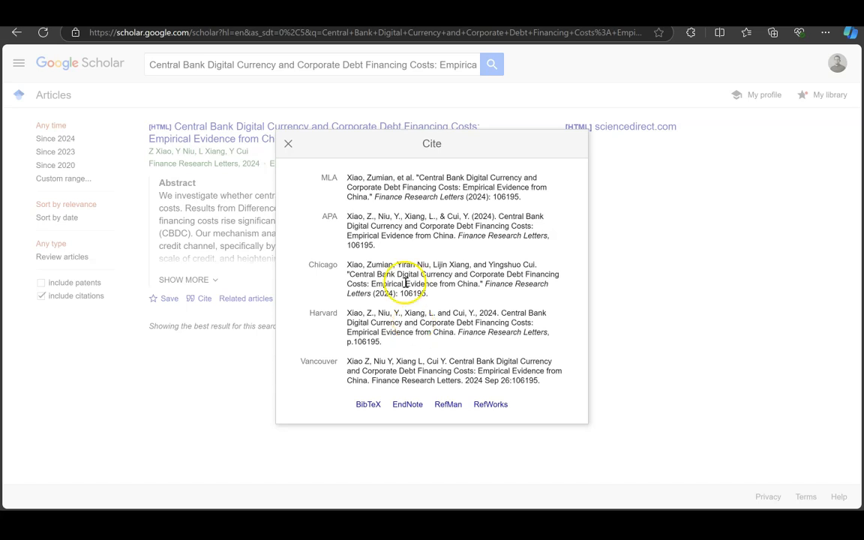
{"action": "left_click", "coordinate": [373, 230]}
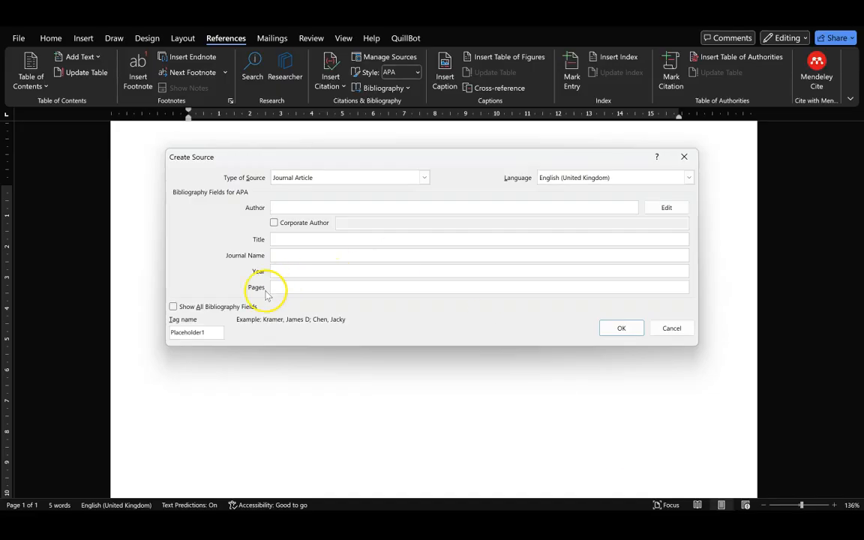
Paste the APA citation into Day and move the author names into the Author field.
{"action": "left_click", "coordinate": [174, 306]}
{"action": "left_click", "coordinate": [334, 315]}
{"action": "key", "text": "ctrl+v"}
{"action": "left_click", "coordinate": [308, 318]}
{"action": "key", "text": "shift+Home"}
{"action": "key", "text": "BackSpace"}
{"action": "left_click", "coordinate": [284, 207]}
{"action": "key", "text": "ctrl+v"}
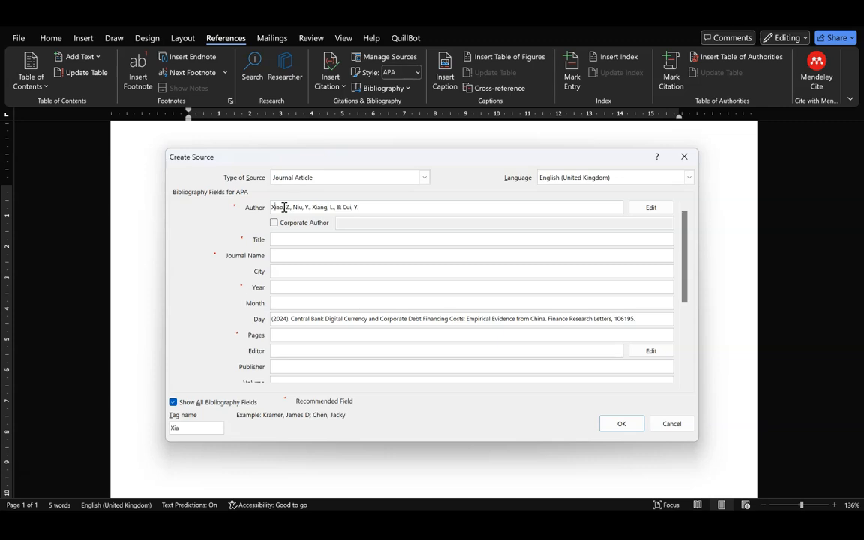
Replace the commas between the authors with semicolons.
{"action": "left_click", "coordinate": [296, 210]}
{"action": "key", "text": "BackSpace"}
{"action": "key", "text": "BackSpace"}
{"action": "type", "text": ";"}
{"action": "key", "text": "Right"}
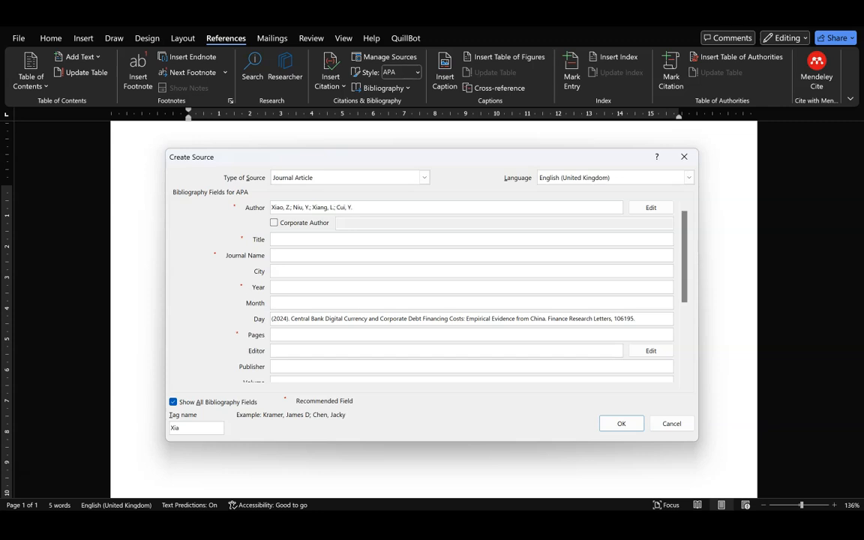
Move the year 2024 from Day into Year and delete the leftover brackets.
{"action": "left_click", "coordinate": [293, 241]}
{"action": "left_click_drag", "start_coordinate": [288, 320], "coordinate": [273, 199]}
{"action": "key", "text": "ctrl+x"}
{"action": "left_click", "coordinate": [286, 287]}
{"action": "key", "text": "ctrl+v"}
{"action": "left_click_drag", "start_coordinate": [279, 321], "coordinate": [218, 327]}
{"action": "key", "text": "BackSpace"}
Move the article title from Day into the Title field.
{"action": "key", "text": "ctrl+shift+Right"}
{"action": "key", "text": "ctrl+shift+Right"}
{"action": "key", "text": "ctrl+shift+Right"}
{"action": "key", "text": "ctrl+shift+Right"}
{"action": "key", "text": "ctrl+shift+Right"}
{"action": "key", "text": "ctrl+shift+Right"}
{"action": "key", "text": "ctrl+shift+Right"}
{"action": "key", "text": "ctrl+shift+Right"}
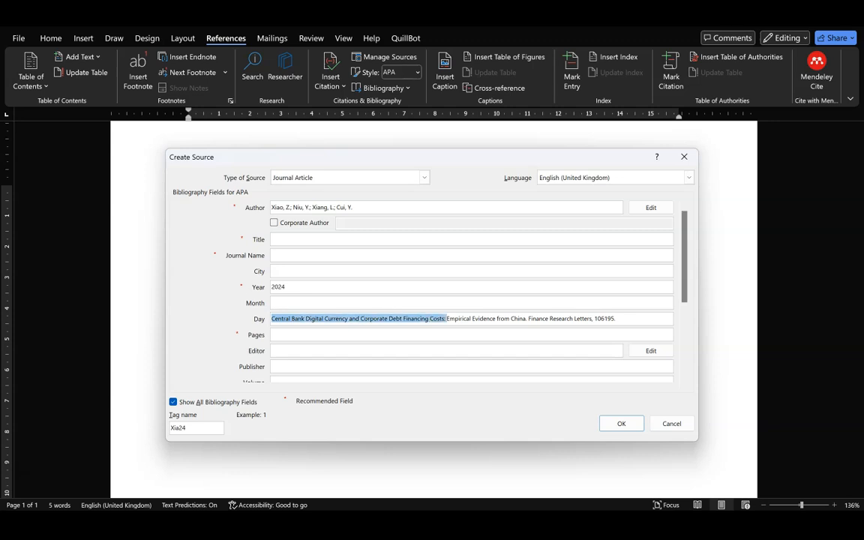
{"action": "key", "text": "ctrl+shift+Right"}
{"action": "key", "text": "ctrl+shift+Right"}
{"action": "key", "text": "ctrl+shift+Right"}
{"action": "key", "text": "ctrl+x"}
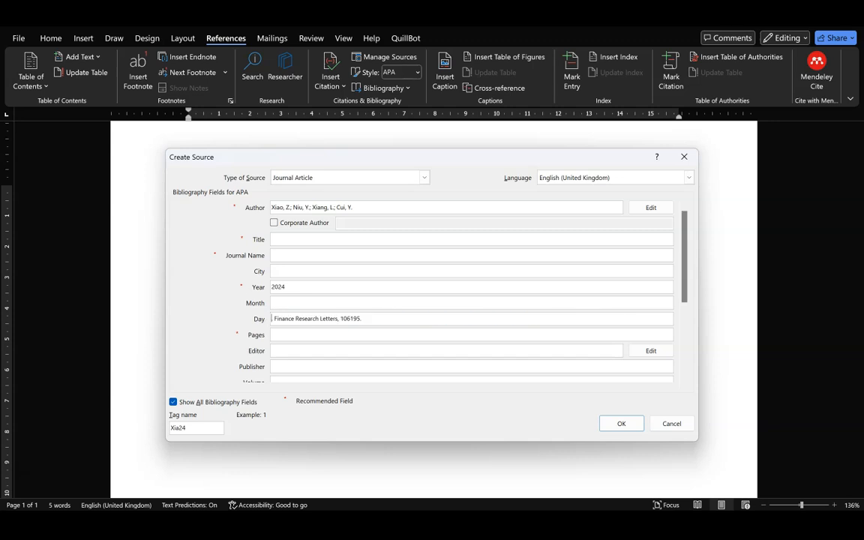
{"action": "left_click", "coordinate": [286, 240]}
{"action": "key", "text": "ctrl+v"}
Move the journal name Finance Research Letters into Journal Name.
{"action": "left_click_drag", "start_coordinate": [275, 317], "coordinate": [330, 313]}
{"action": "key", "text": "ctrl+x"}
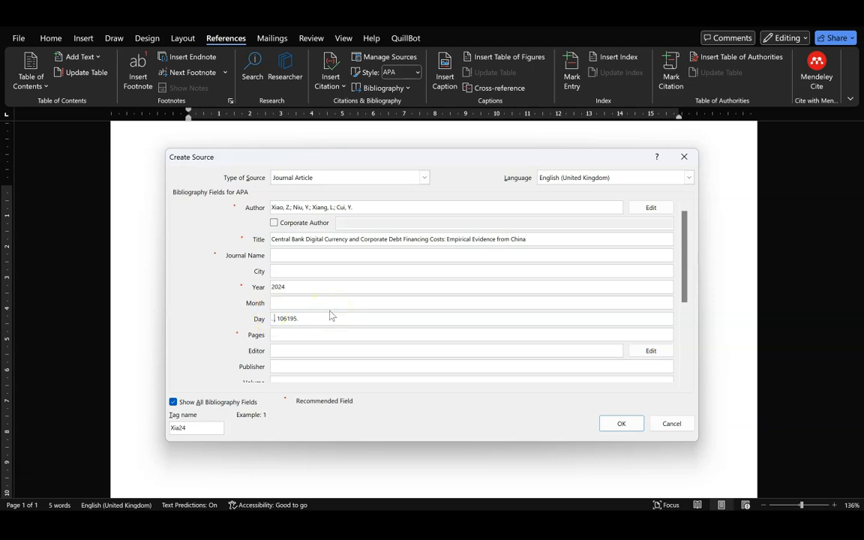
{"action": "left_click", "coordinate": [289, 259]}
{"action": "key", "text": "ctrl+v"}
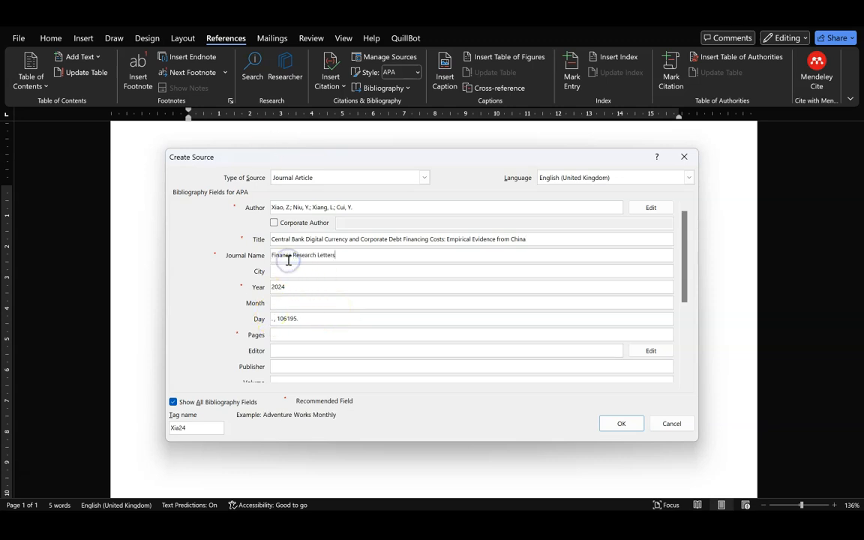
Handle pages 106195, clear the leftover Day text and save the source.
{"action": "left_click", "coordinate": [278, 320]}
{"action": "left_click", "coordinate": [286, 335]}
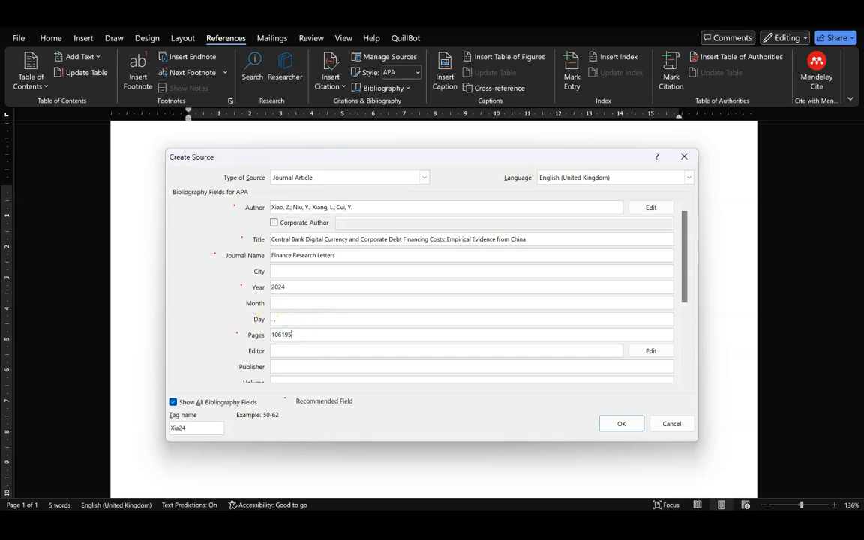
{"action": "left_click", "coordinate": [284, 320]}
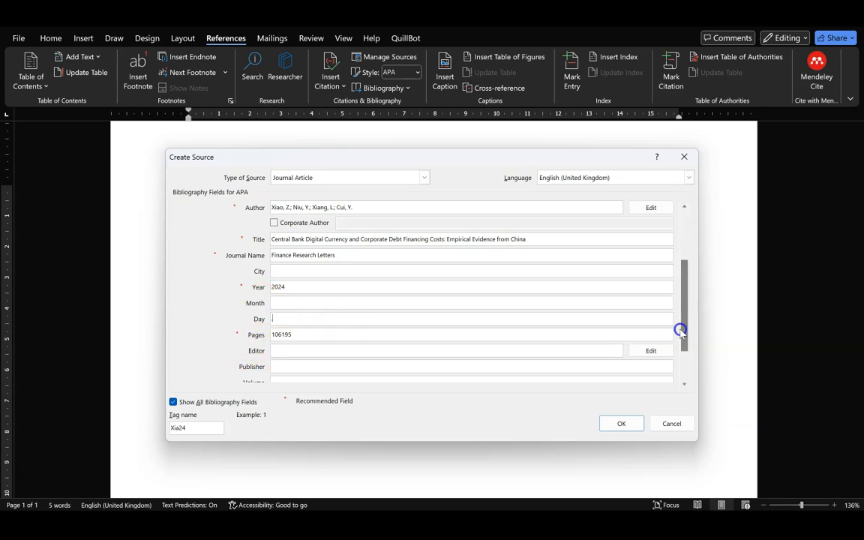
{"action": "scroll", "coordinate": [679, 330], "scroll_direction": "down", "scroll_amount": 2}
{"action": "left_click_drag", "start_coordinate": [681, 309], "coordinate": [684, 254]}
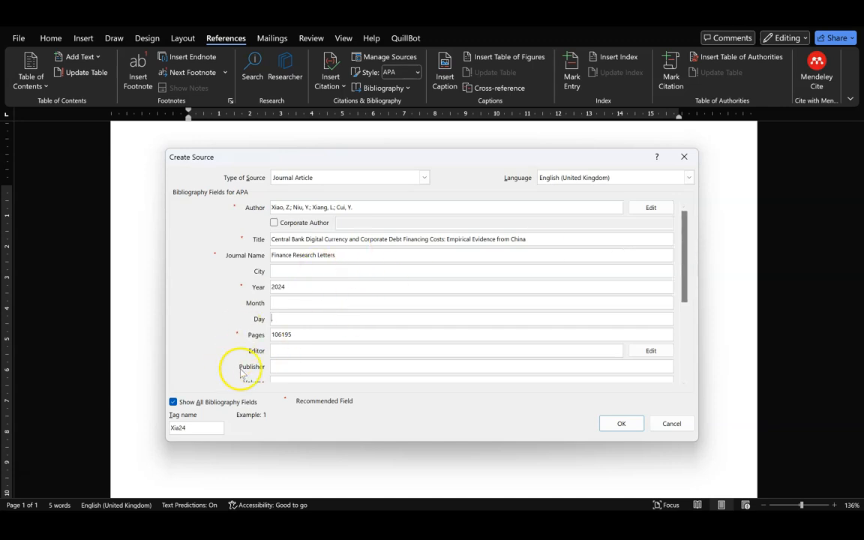
{"action": "left_click", "coordinate": [283, 319]}
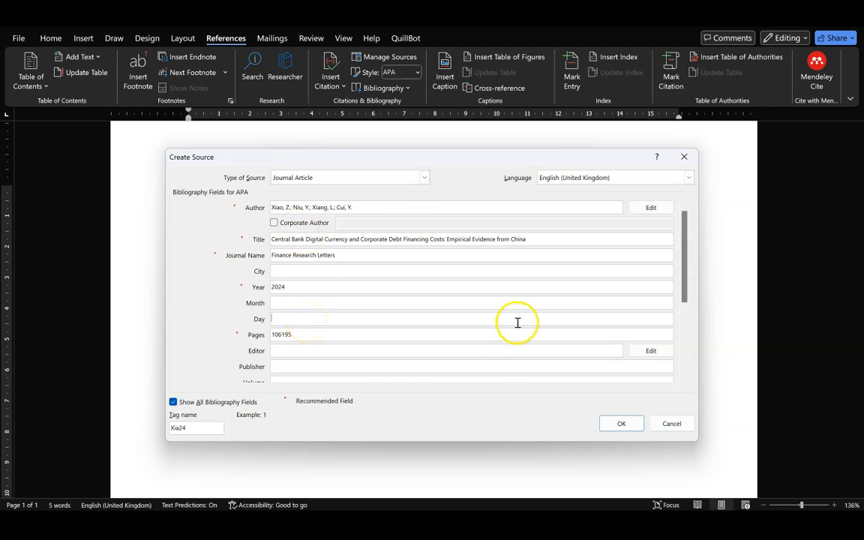
{"action": "left_click", "coordinate": [619, 424]}
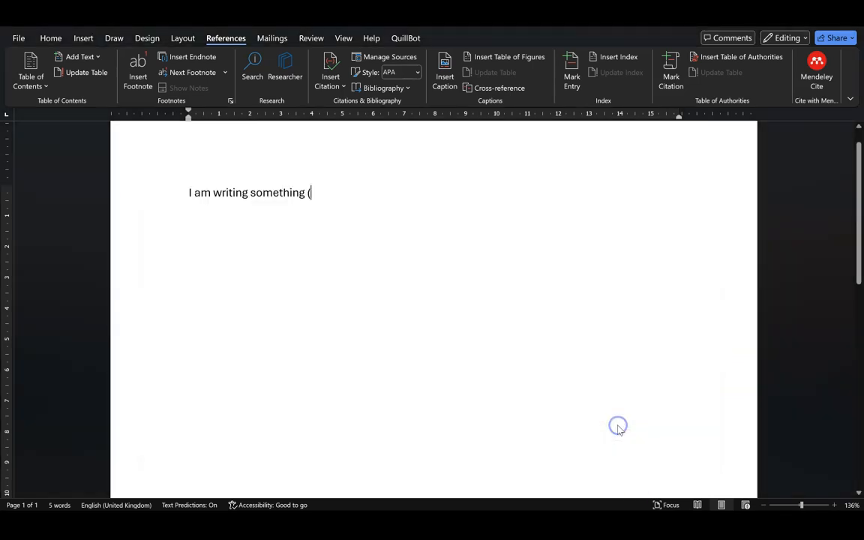
Delete the stray '(' before the citation and end the sentence with a period.
{"action": "left_click", "coordinate": [310, 194]}
{"action": "key", "text": "BackSpace"}
{"action": "key", "text": "Right"}
{"action": "left_click", "coordinate": [345, 234]}
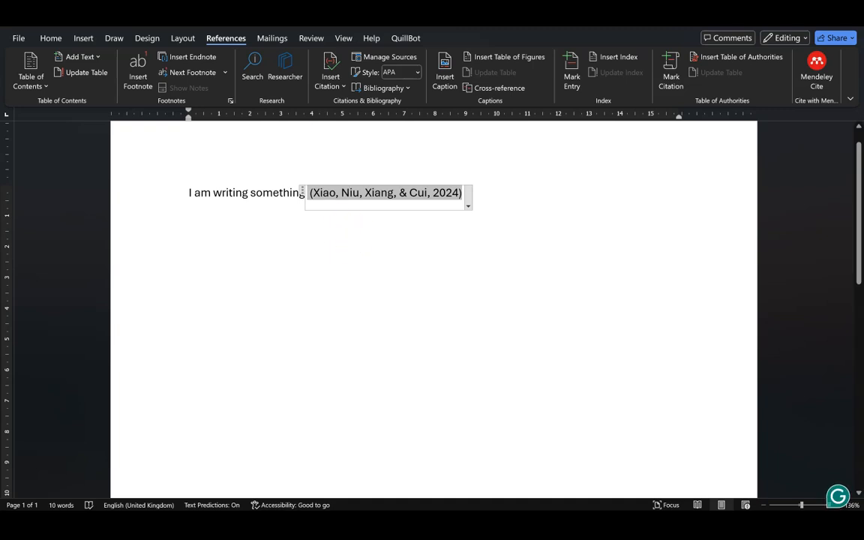
{"action": "left_click", "coordinate": [490, 199]}
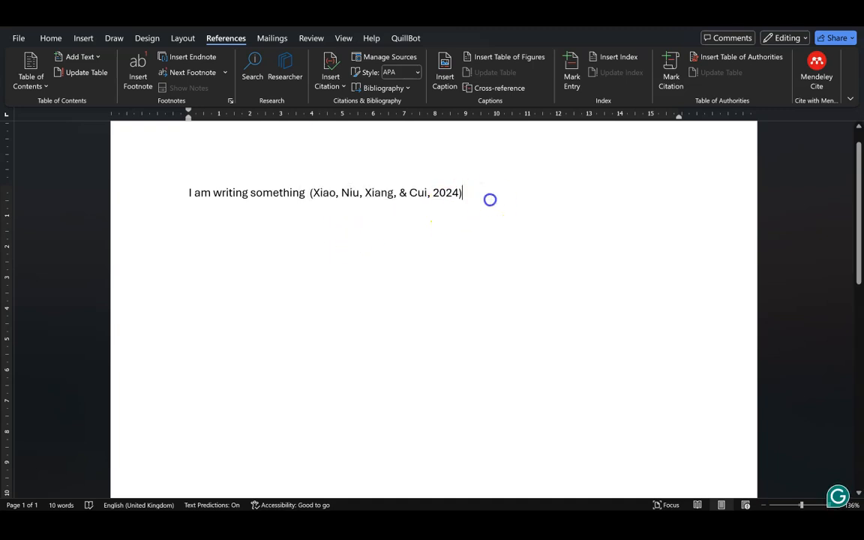
{"action": "type", "text": "."}
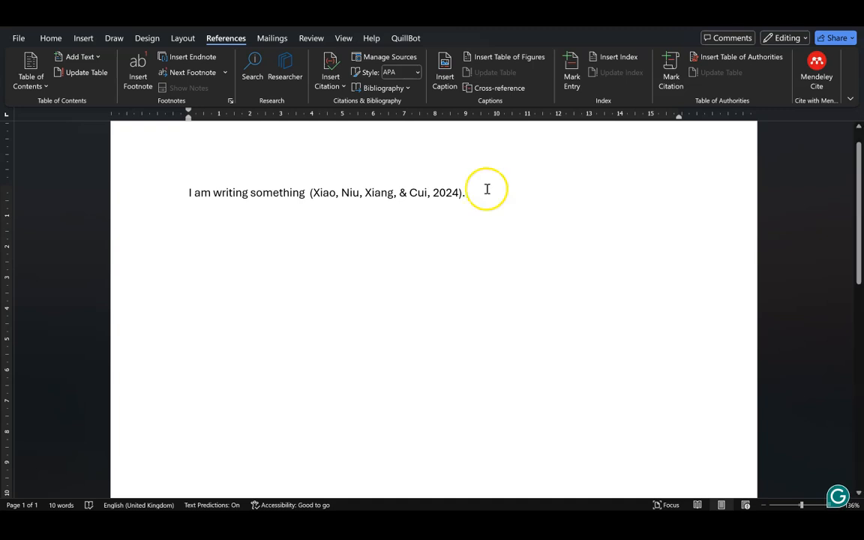
Open the inserted citation's options menu.
{"action": "left_click", "coordinate": [388, 194]}
{"action": "left_click", "coordinate": [388, 194]}
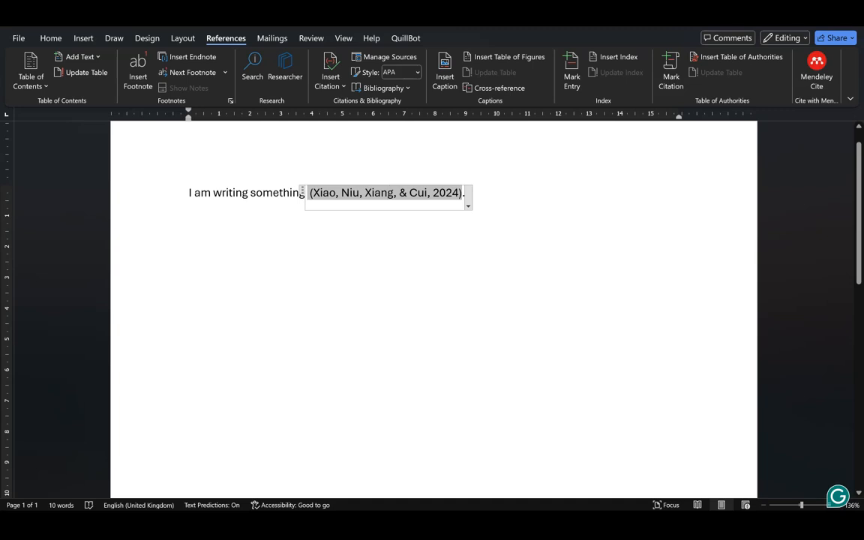
{"action": "left_click", "coordinate": [468, 201]}
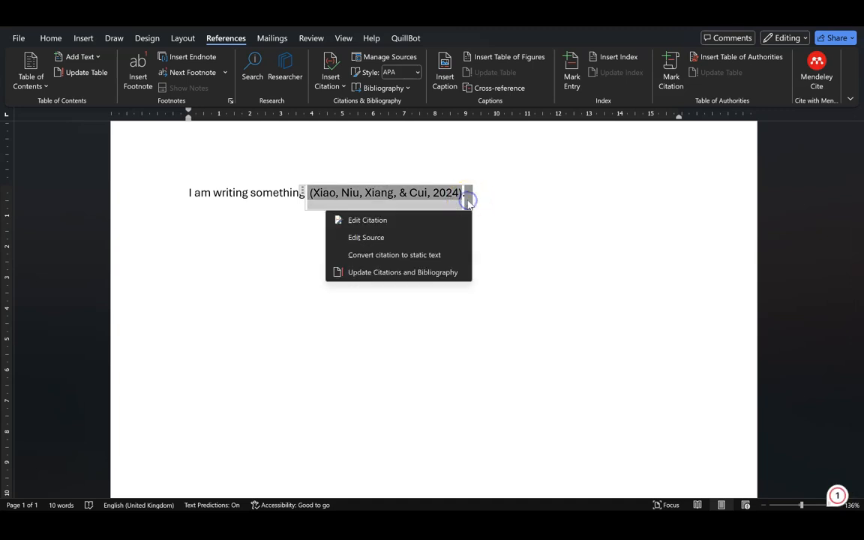
{"action": "left_click", "coordinate": [382, 222]}
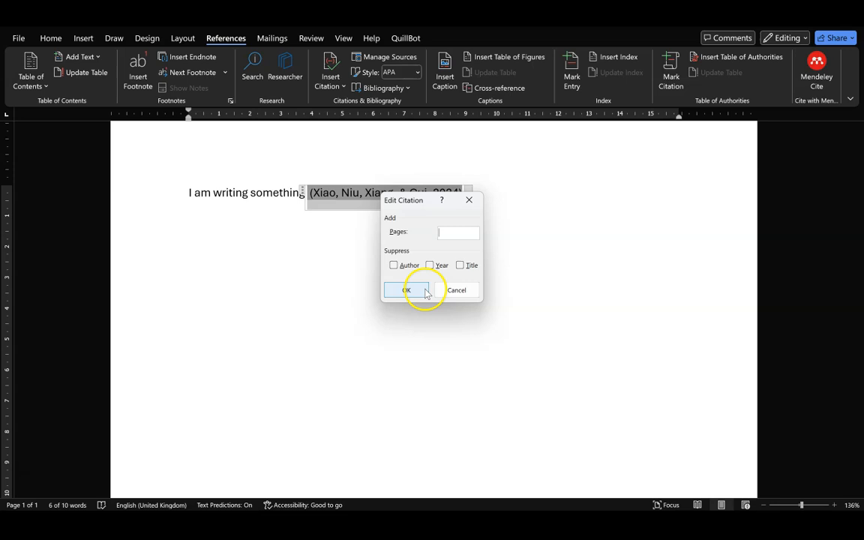
{"action": "left_click", "coordinate": [457, 291]}
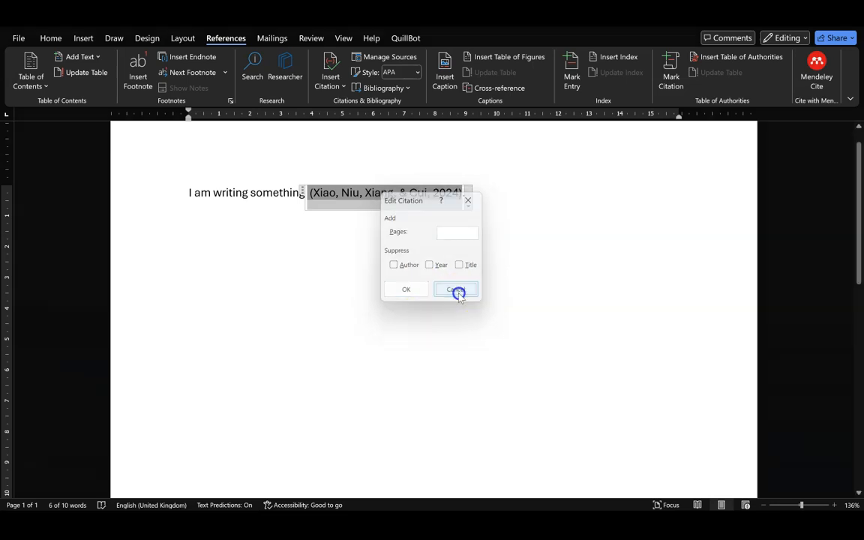
{"action": "left_click", "coordinate": [468, 201]}
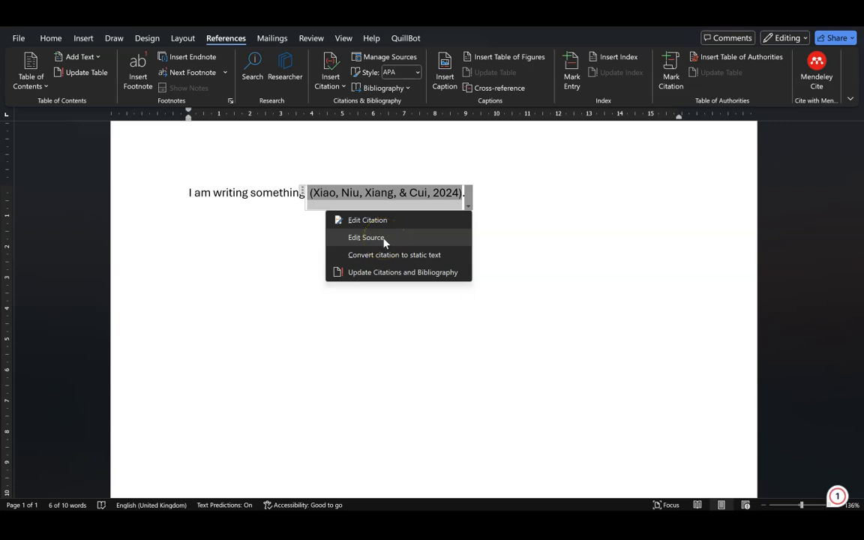
{"action": "left_click", "coordinate": [383, 237]}
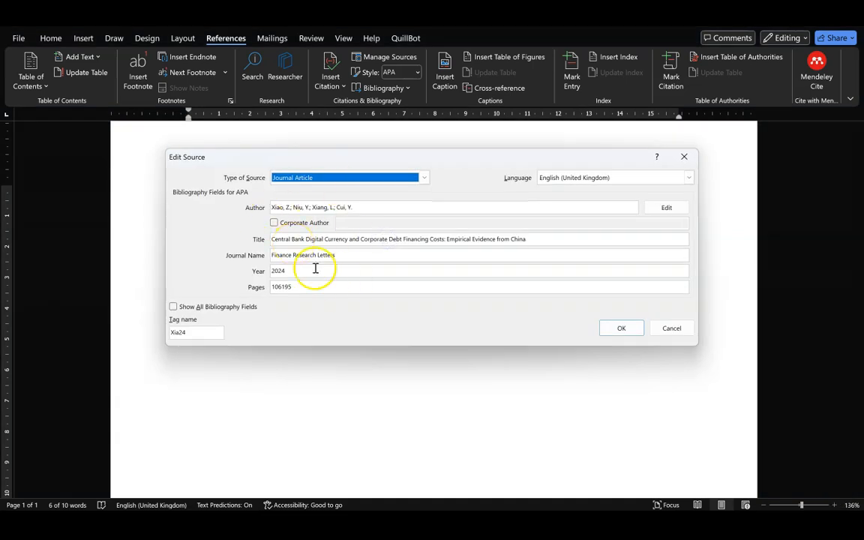
{"action": "left_click", "coordinate": [623, 330]}
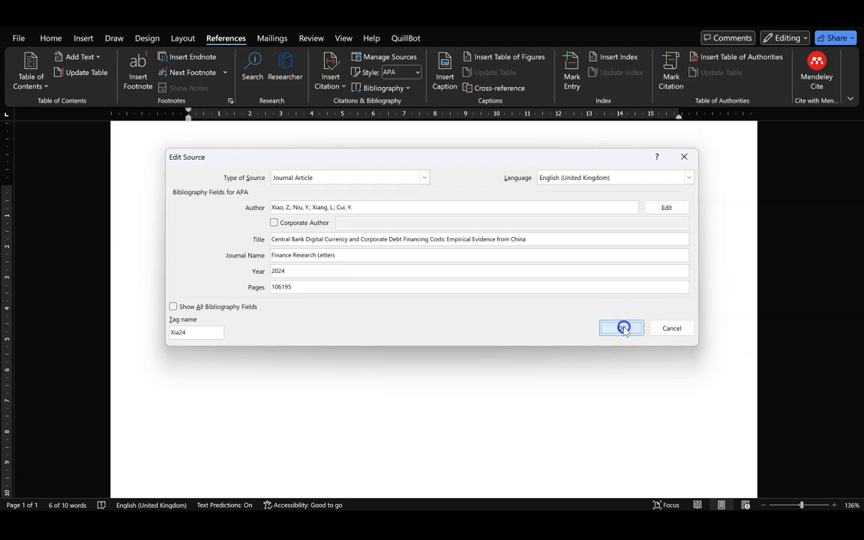
{"action": "left_click", "coordinate": [340, 217]}
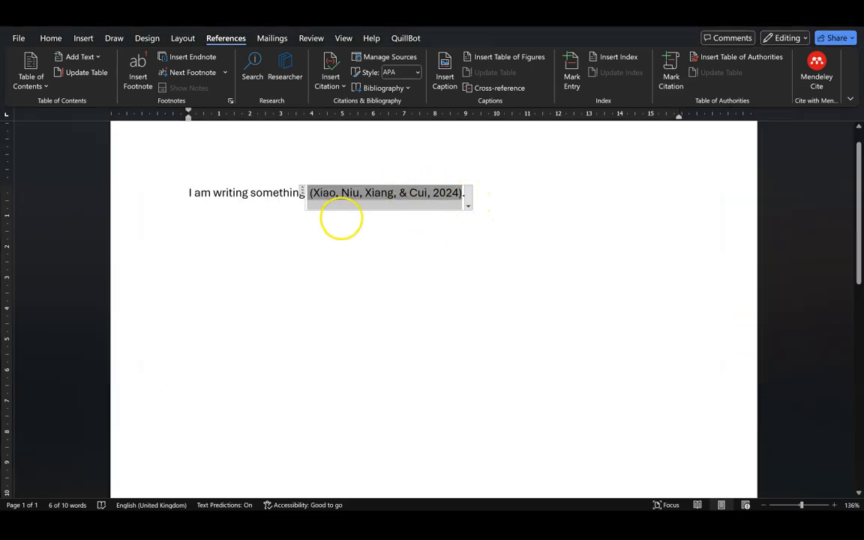
{"action": "left_click_drag", "start_coordinate": [303, 193], "coordinate": [453, 209]}
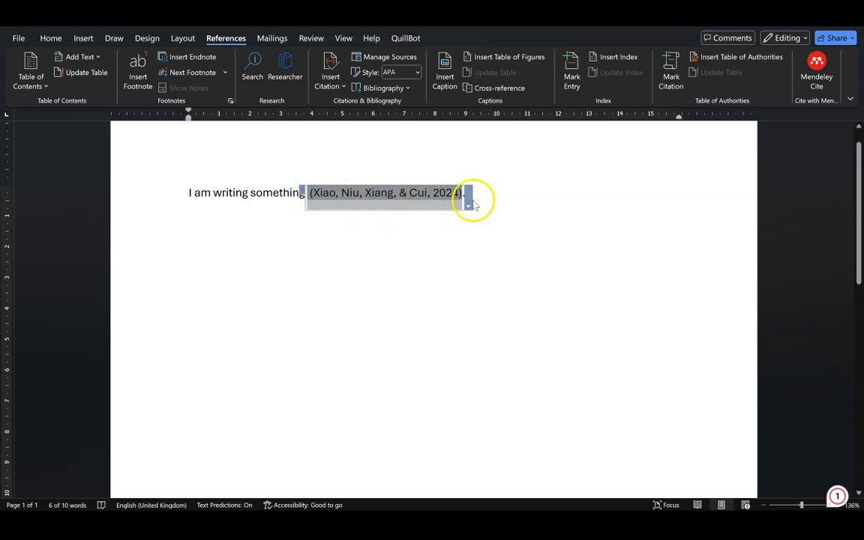
Convert the citation to static text.
{"action": "left_click", "coordinate": [469, 207]}
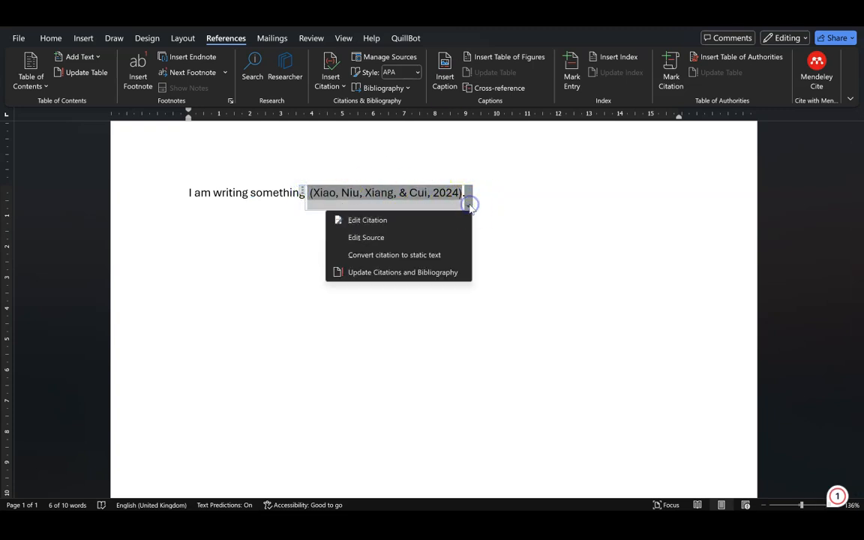
{"action": "left_click", "coordinate": [441, 256]}
{"action": "left_click_drag", "start_coordinate": [262, 192], "coordinate": [432, 193]}
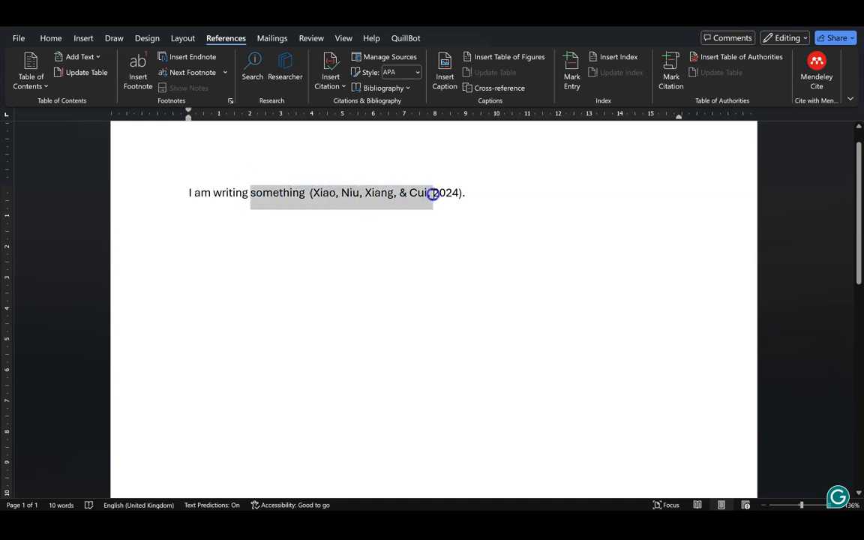
{"action": "left_click", "coordinate": [366, 197]}
Replace the co-author names with 'et al.' and add a new line below the sentence.
{"action": "left_click", "coordinate": [310, 192]}
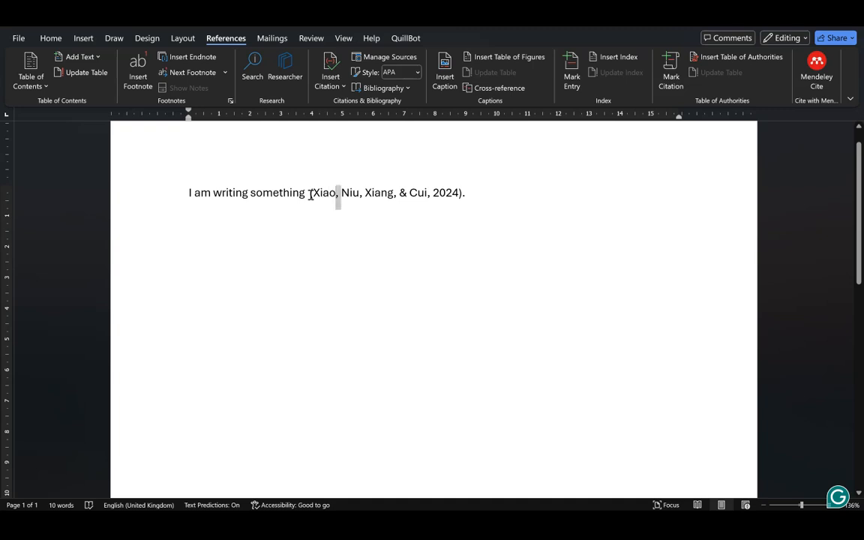
{"action": "key", "text": "ctrl+shift+Right"}
{"action": "key", "text": "ctrl+shift+Right"}
{"action": "key", "text": "ctrl+shift+Right"}
{"action": "key", "text": "ctrl+shift+Right"}
{"action": "key", "text": "ctrl+shift+Right"}
{"action": "key", "text": "ctrl+shift+Right"}
{"action": "key", "text": "BackSpace"}
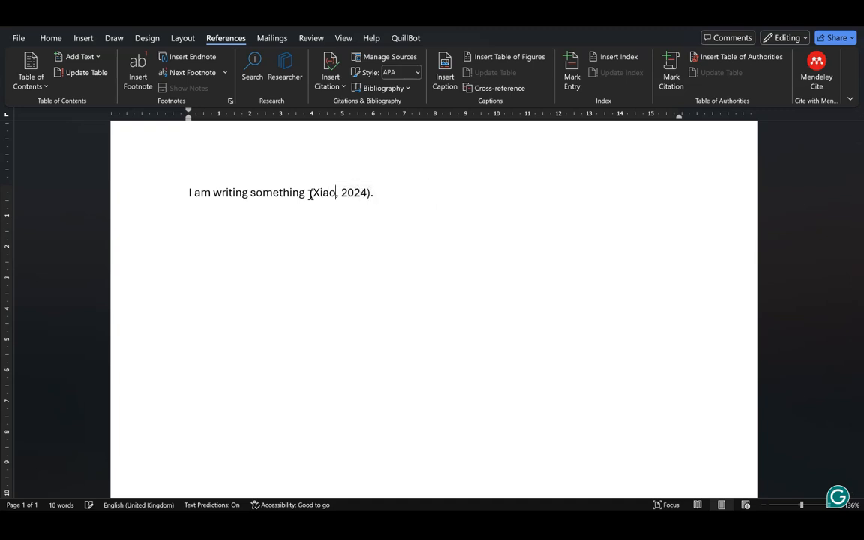
{"action": "type", "text": "et al."}
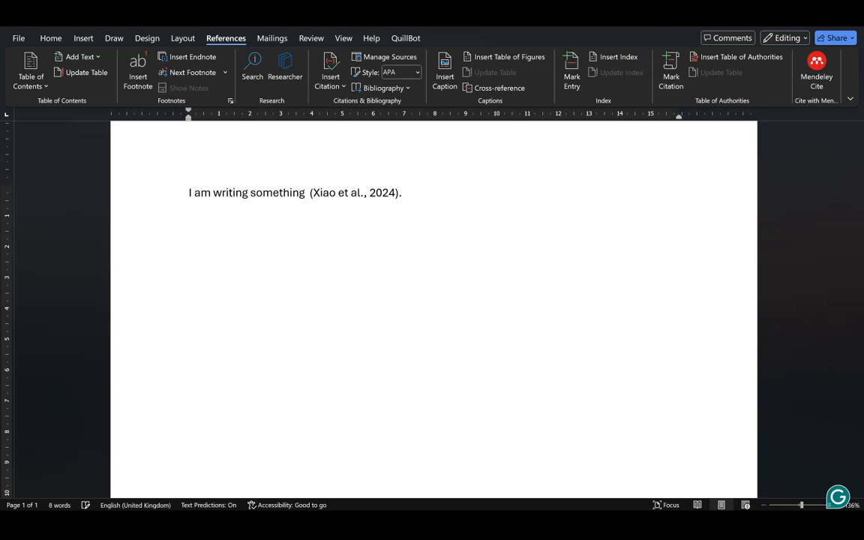
{"action": "left_click", "coordinate": [403, 194]}
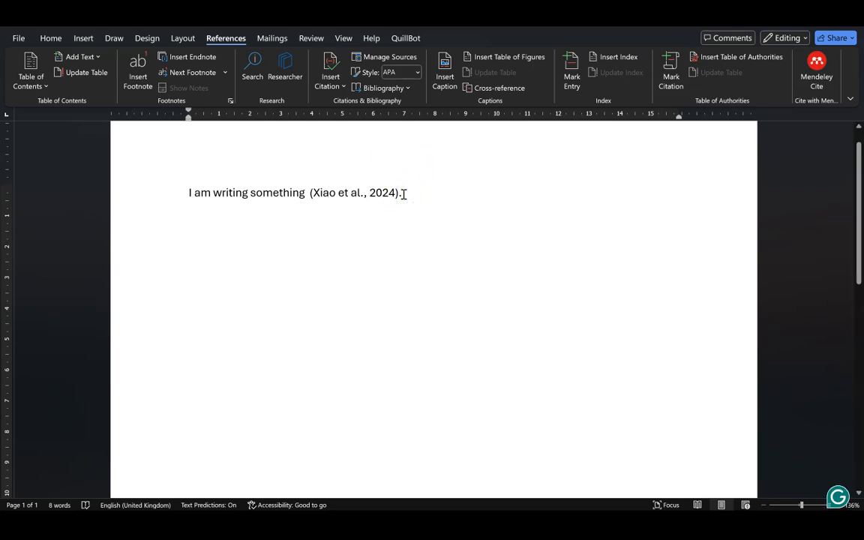
{"action": "key", "text": "Return"}
{"action": "key", "text": "Return"}
{"action": "key", "text": "Return"}
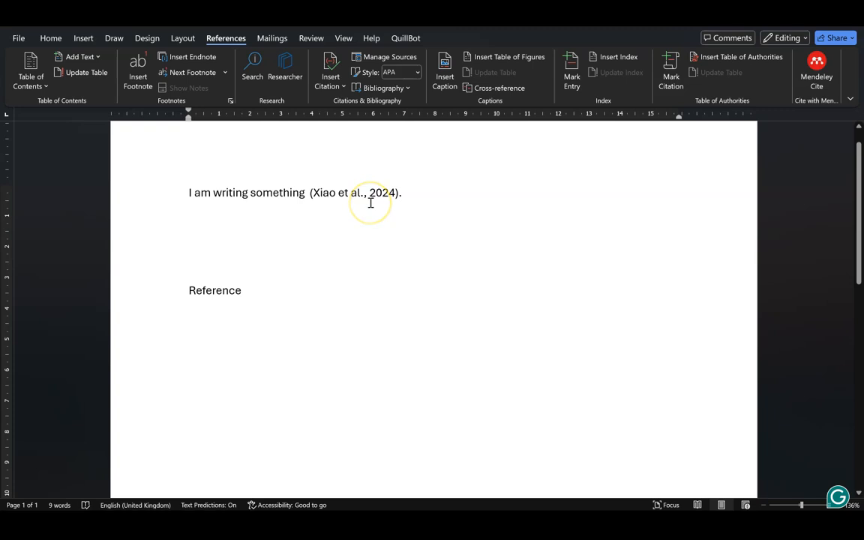
Insert the built-in References bibliography and delete the old plain 'Reference' line.
{"action": "left_click", "coordinate": [403, 91]}
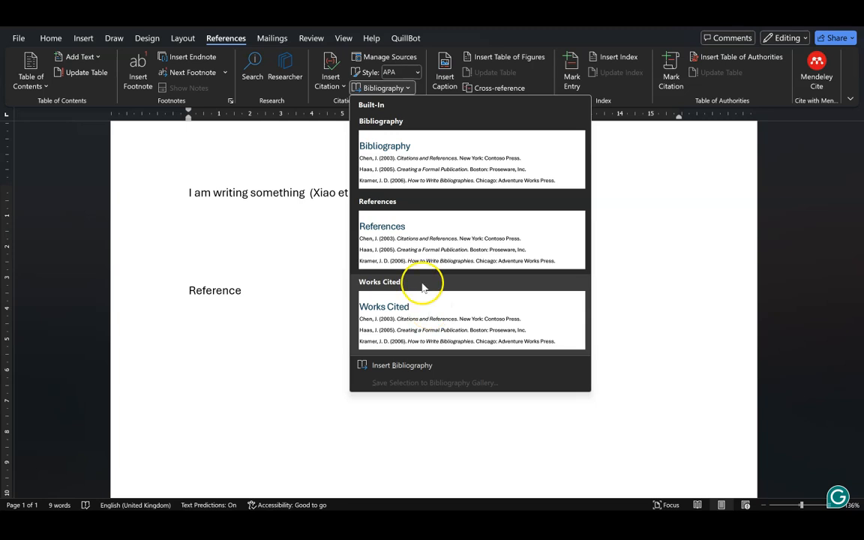
{"action": "left_click", "coordinate": [415, 260]}
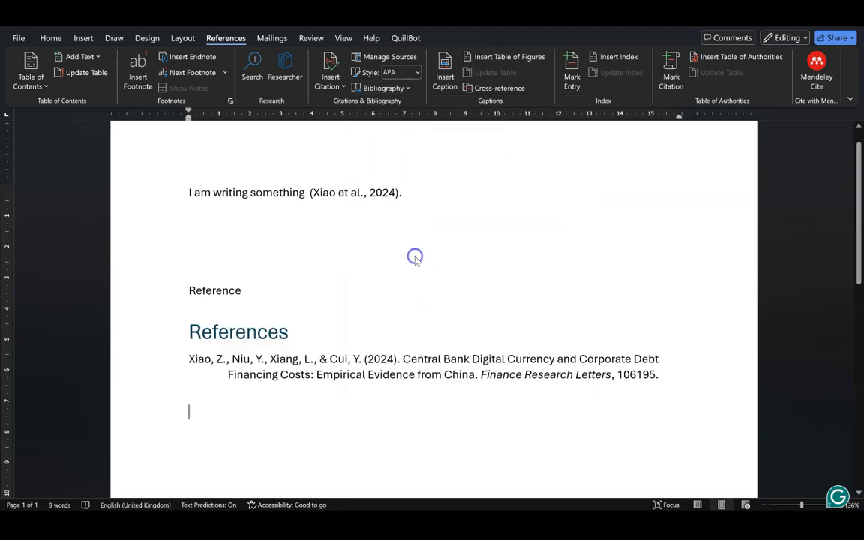
{"action": "left_click", "coordinate": [146, 289]}
{"action": "key", "text": "Delete"}
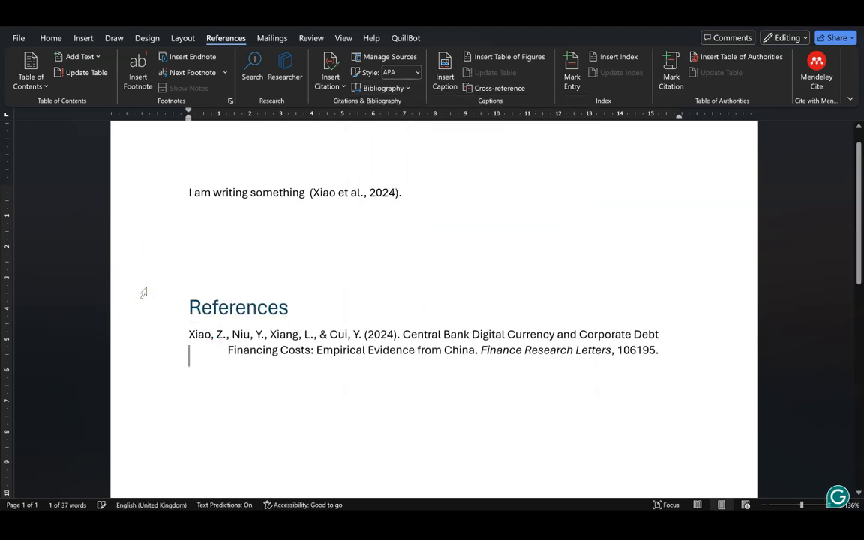
{"action": "left_click", "coordinate": [302, 310]}
{"action": "triple_click", "coordinate": [307, 315]}
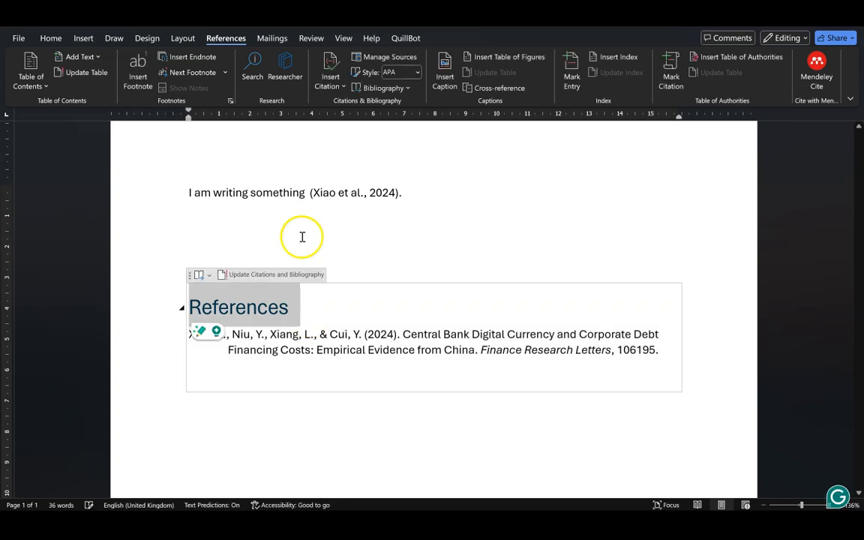
Format the References heading as black Times New Roman at 12 pt.
{"action": "left_click", "coordinate": [60, 37]}
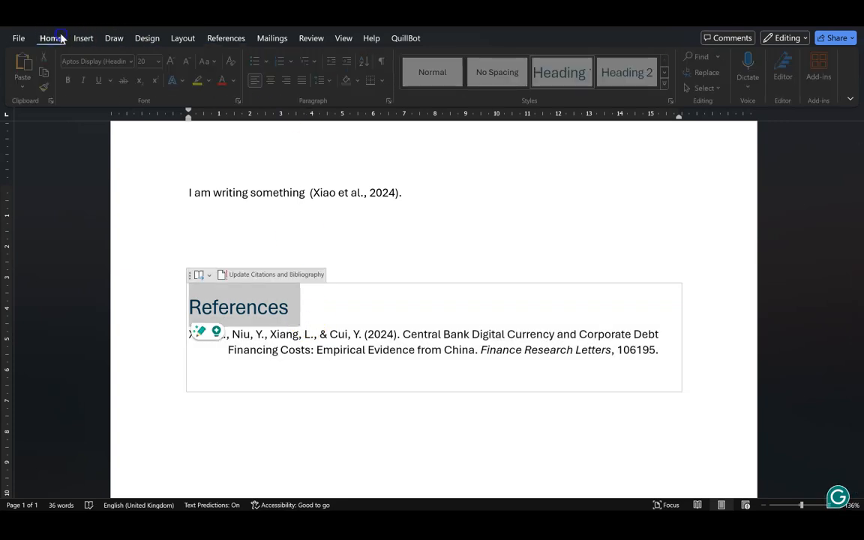
{"action": "left_click", "coordinate": [133, 63]}
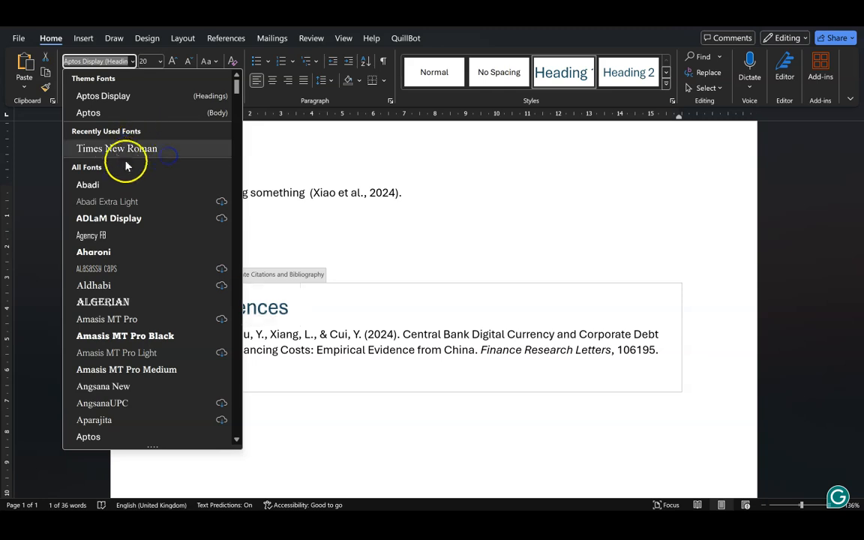
{"action": "left_click", "coordinate": [120, 149]}
{"action": "left_click", "coordinate": [153, 62]}
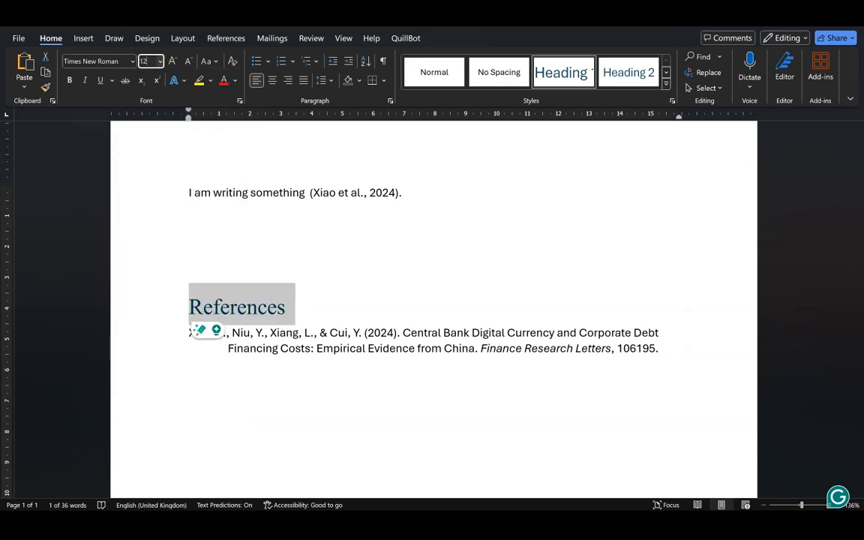
{"action": "key", "text": "Return"}
{"action": "left_click", "coordinate": [235, 81]}
{"action": "left_click", "coordinate": [244, 123]}
Set the Xiao et al. (2024) bibliography entry to Times New Roman 12 pt.
{"action": "double_click", "coordinate": [149, 329]}
{"action": "left_click", "coordinate": [128, 62]}
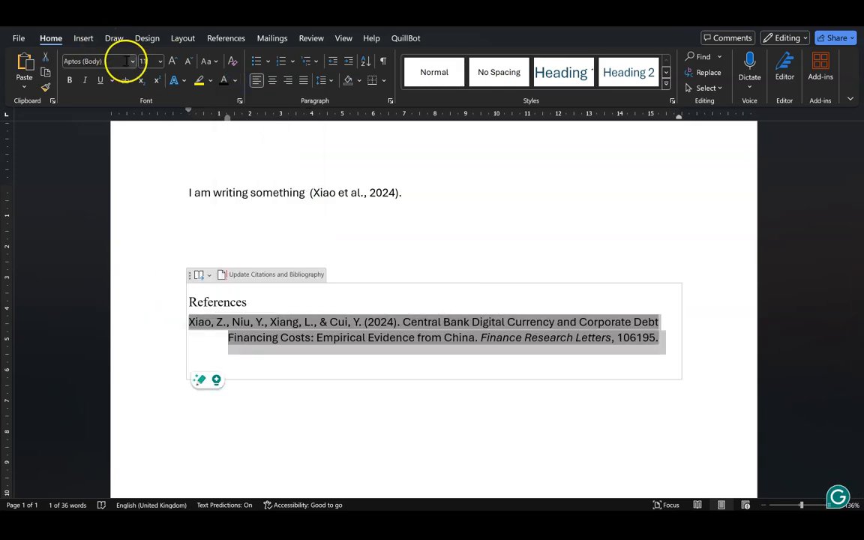
{"action": "left_click", "coordinate": [133, 61]}
{"action": "left_click", "coordinate": [129, 148]}
{"action": "left_click", "coordinate": [147, 63]}
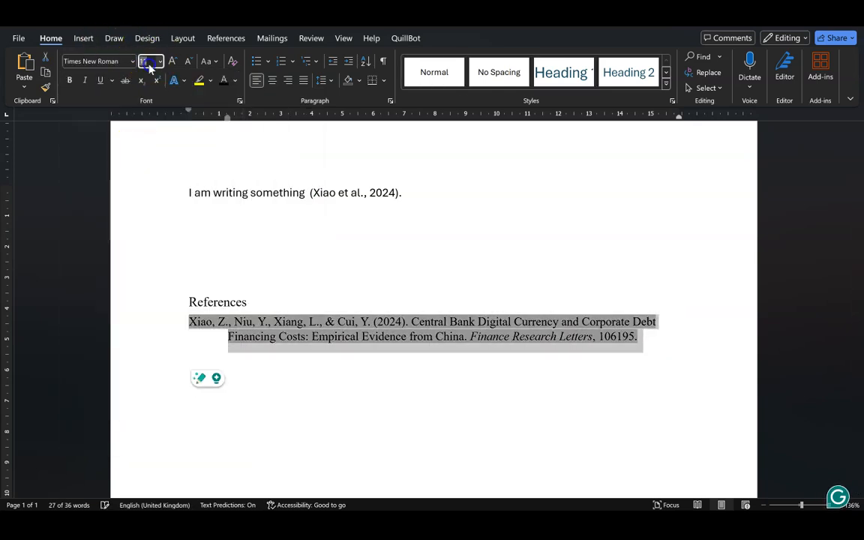
{"action": "type", "text": "12"}
{"action": "key", "text": "Return"}
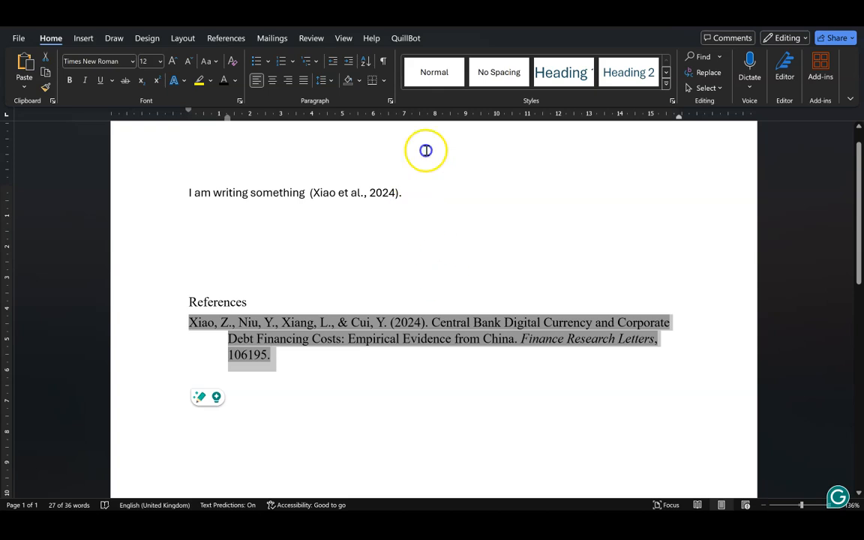
{"action": "left_click", "coordinate": [441, 271]}
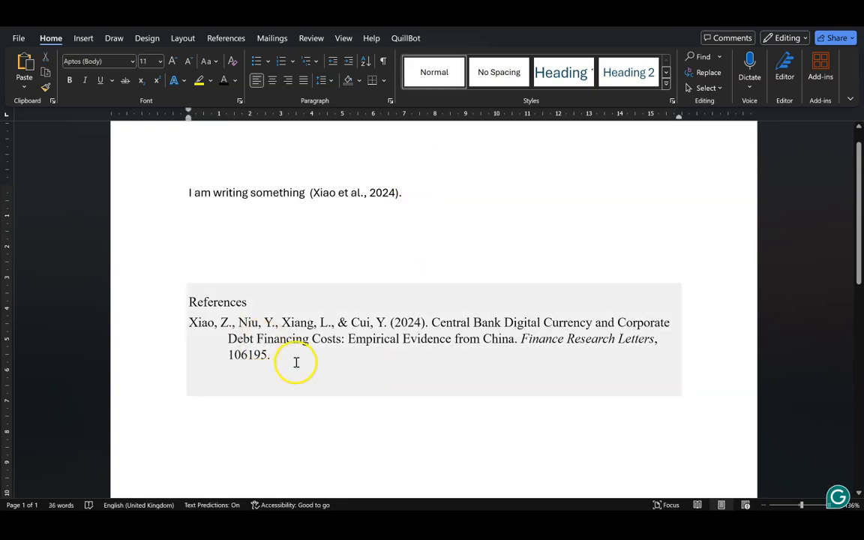
{"action": "left_click", "coordinate": [279, 325]}
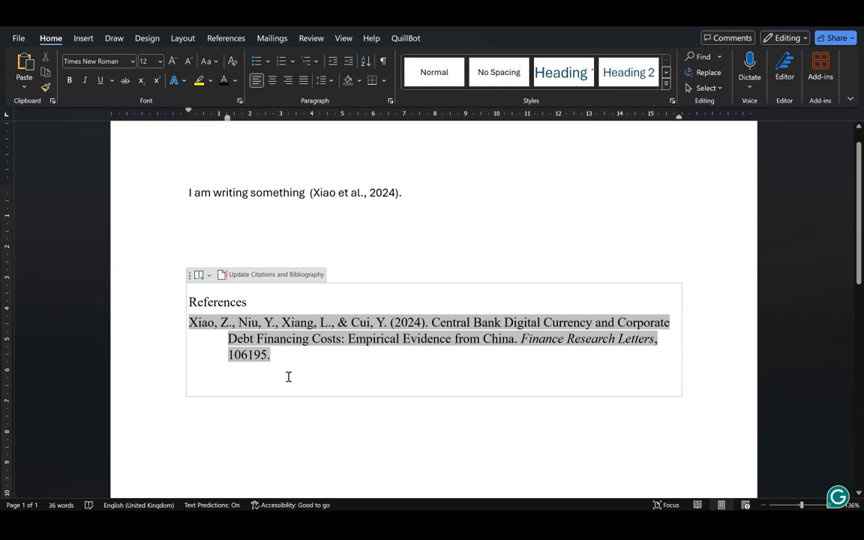
Update the bibliography, returning the entry to its default font, and browse the Bibliographies layout list.
{"action": "left_click", "coordinate": [249, 276]}
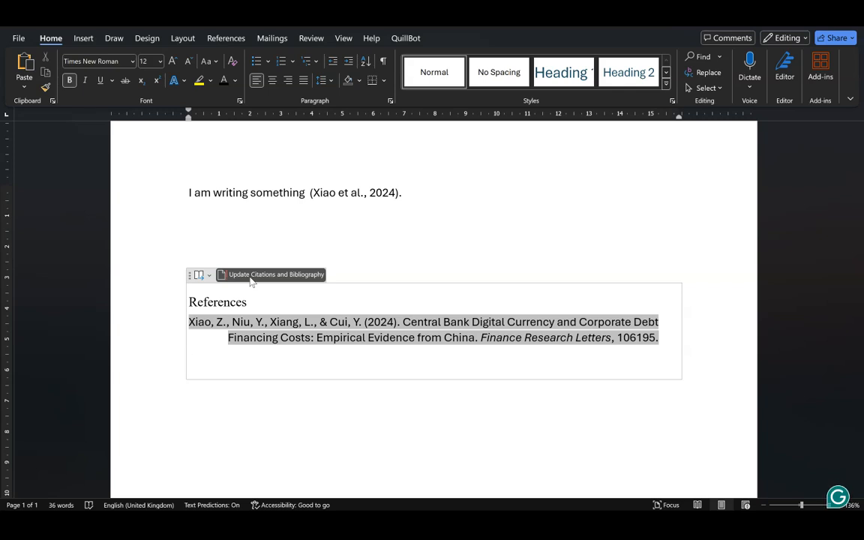
{"action": "left_click", "coordinate": [209, 276]}
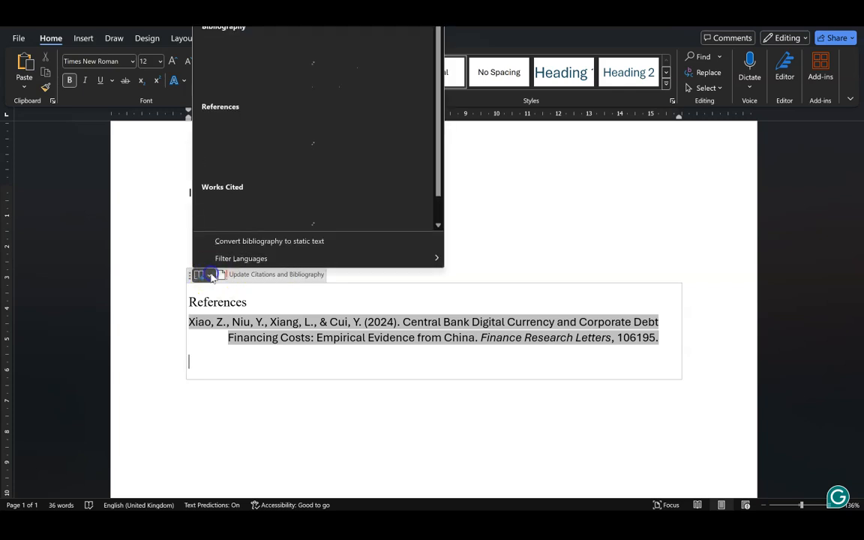
{"action": "scroll", "coordinate": [281, 180], "scroll_direction": "down", "scroll_amount": 1}
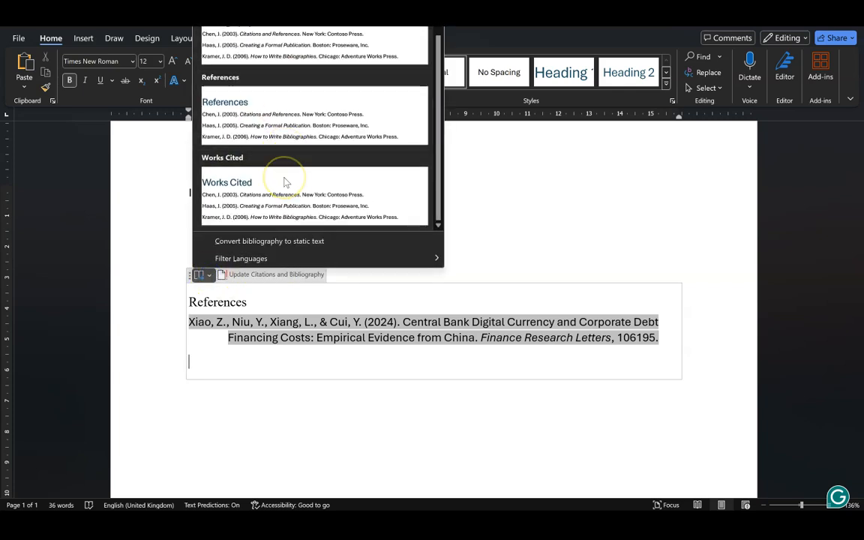
{"action": "scroll", "coordinate": [285, 189], "scroll_direction": "up", "scroll_amount": 1}
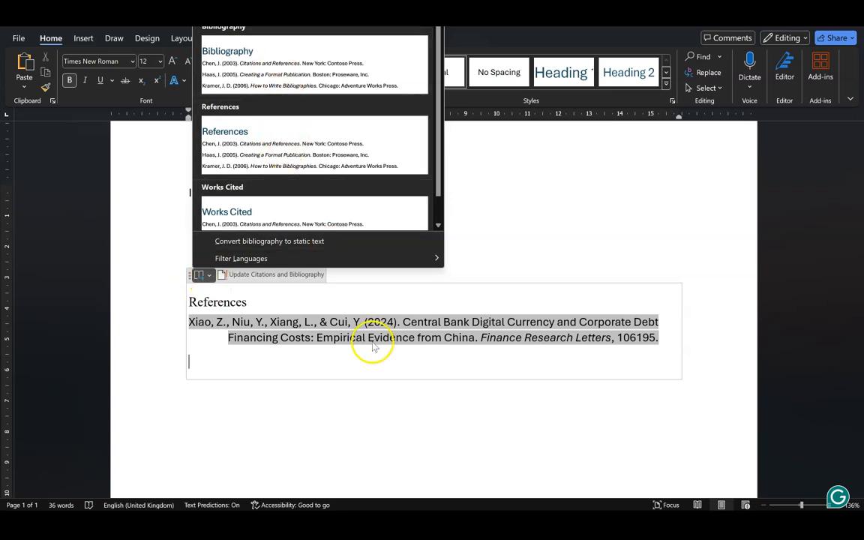
{"action": "left_click", "coordinate": [367, 412]}
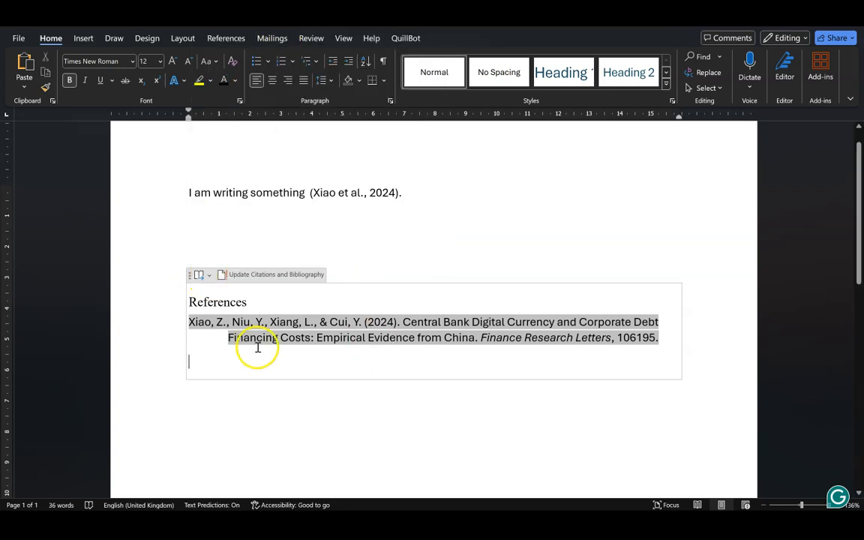
{"action": "left_click", "coordinate": [226, 39]}
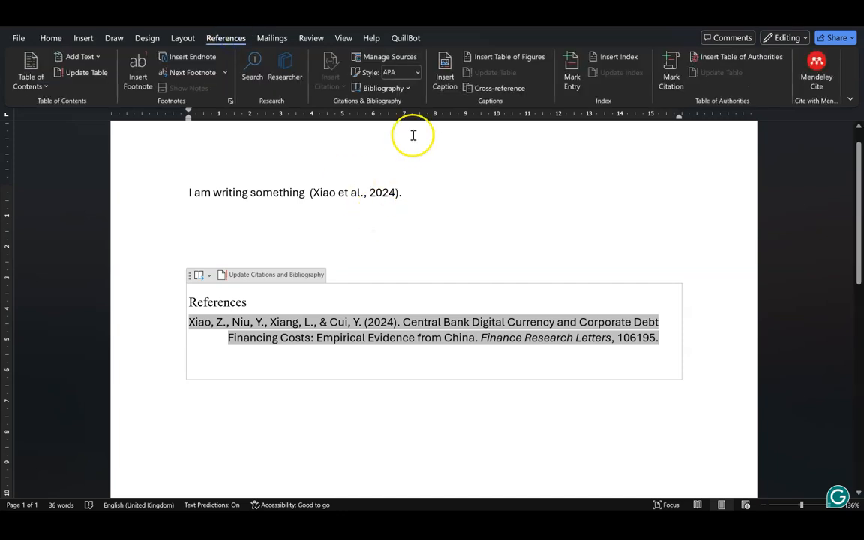
{"action": "left_click", "coordinate": [416, 72]}
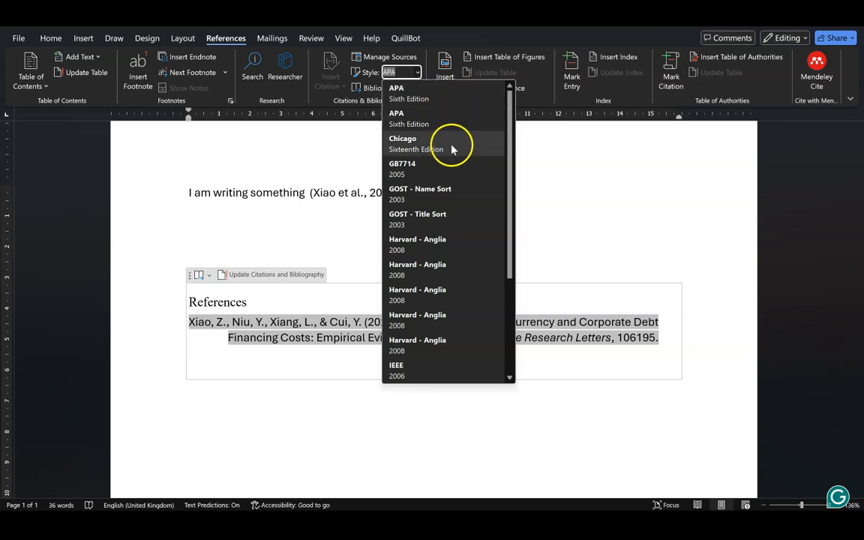
{"action": "scroll", "coordinate": [454, 188], "scroll_direction": "down", "scroll_amount": 3}
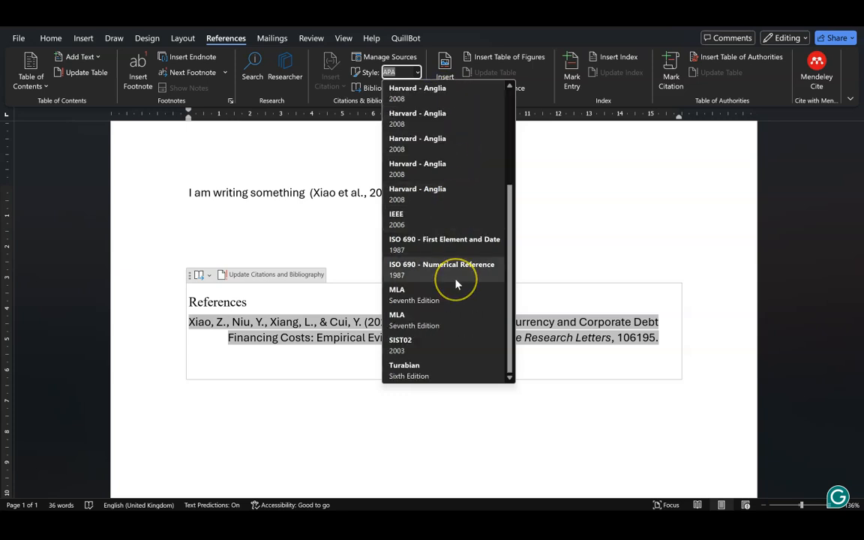
{"action": "scroll", "coordinate": [456, 282], "scroll_direction": "up", "scroll_amount": 3}
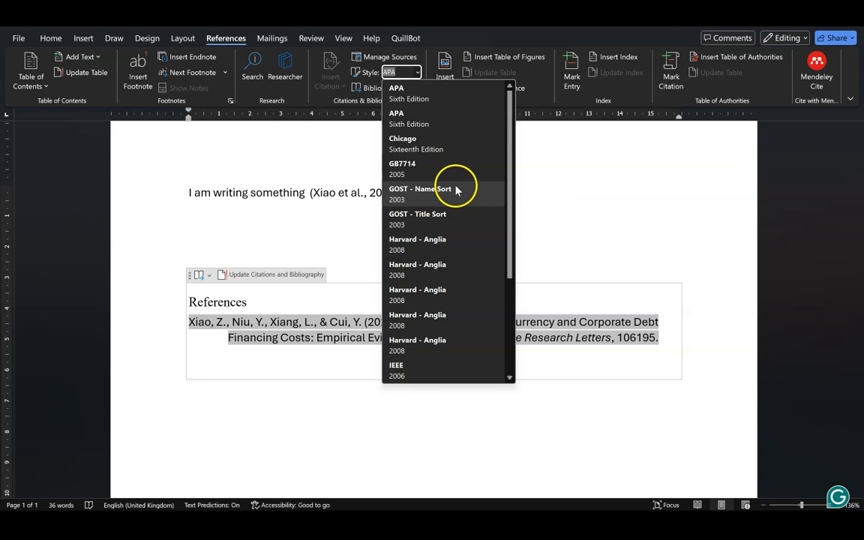
{"action": "scroll", "coordinate": [449, 248], "scroll_direction": "down", "scroll_amount": 3}
{"action": "scroll", "coordinate": [448, 250], "scroll_direction": "up", "scroll_amount": 3}
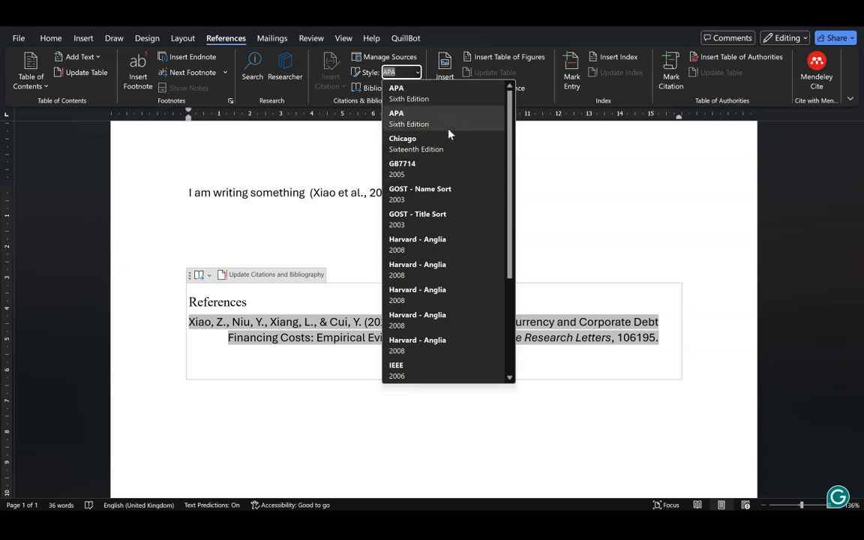
{"action": "scroll", "coordinate": [450, 133], "scroll_direction": "down", "scroll_amount": 1}
{"action": "scroll", "coordinate": [459, 245], "scroll_direction": "down", "scroll_amount": 2}
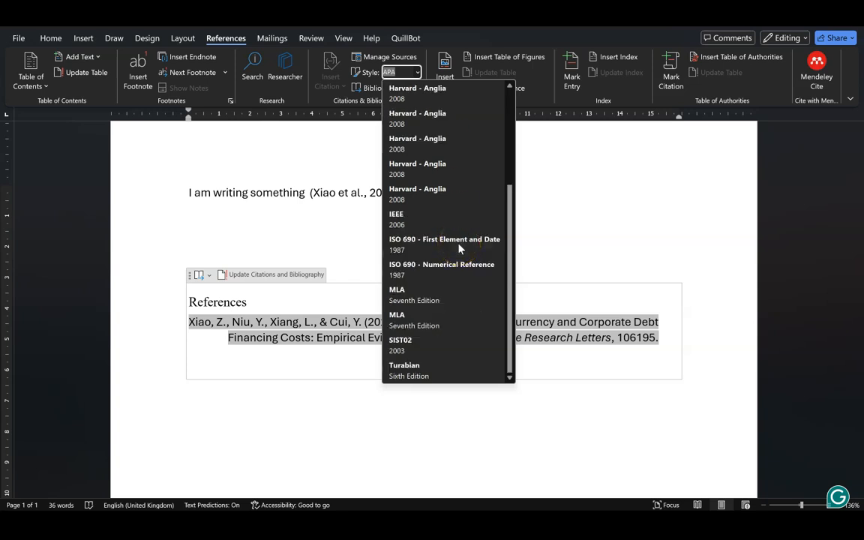
{"action": "scroll", "coordinate": [460, 249], "scroll_direction": "up", "scroll_amount": 5}
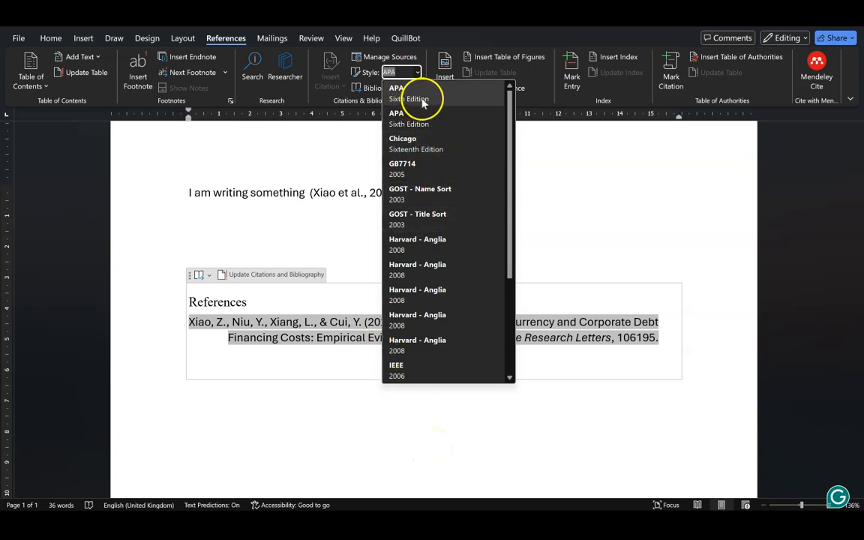
{"action": "scroll", "coordinate": [433, 281], "scroll_direction": "down", "scroll_amount": 1}
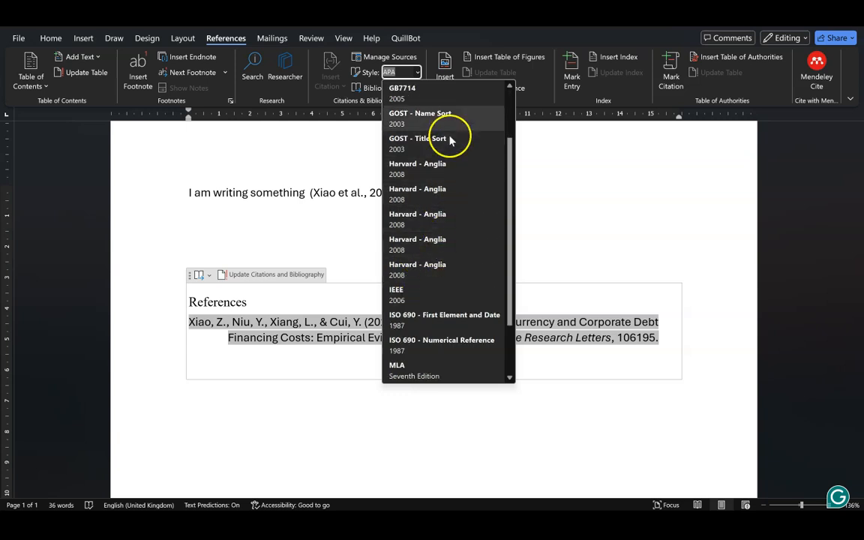
{"action": "left_click", "coordinate": [335, 406]}
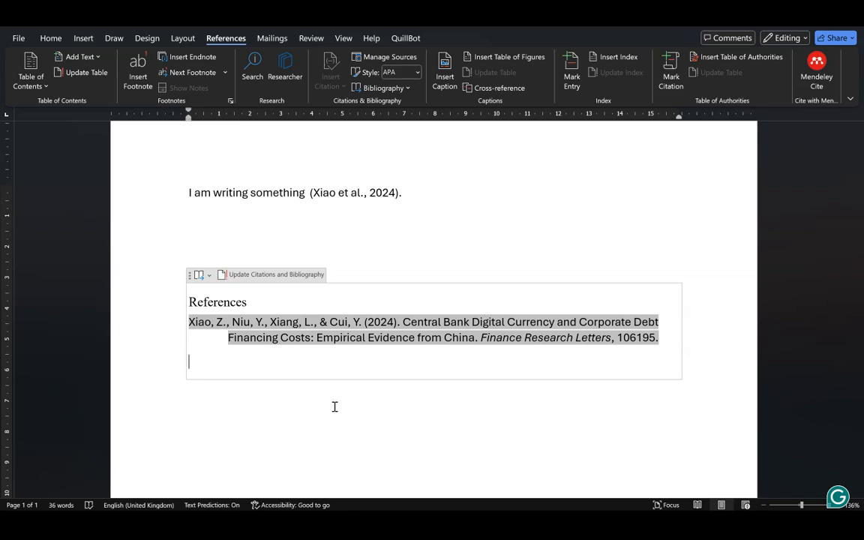
{"action": "left_click", "coordinate": [321, 162]}
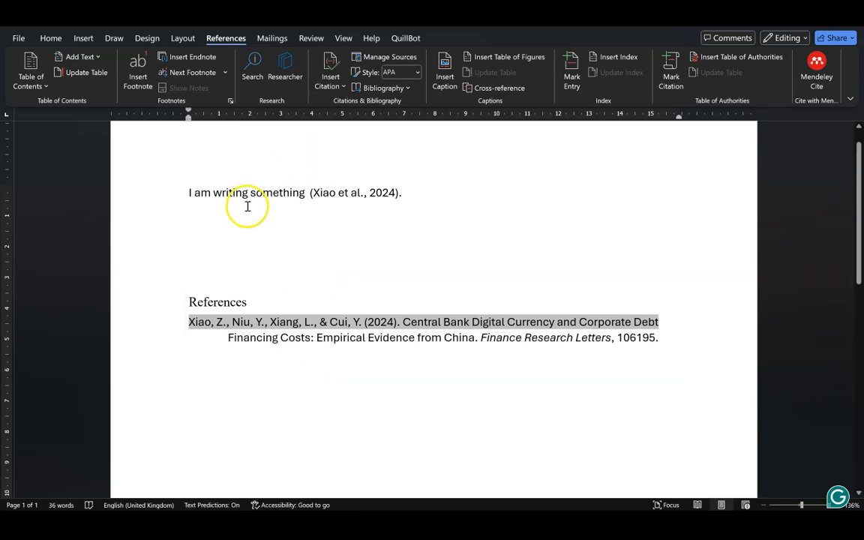